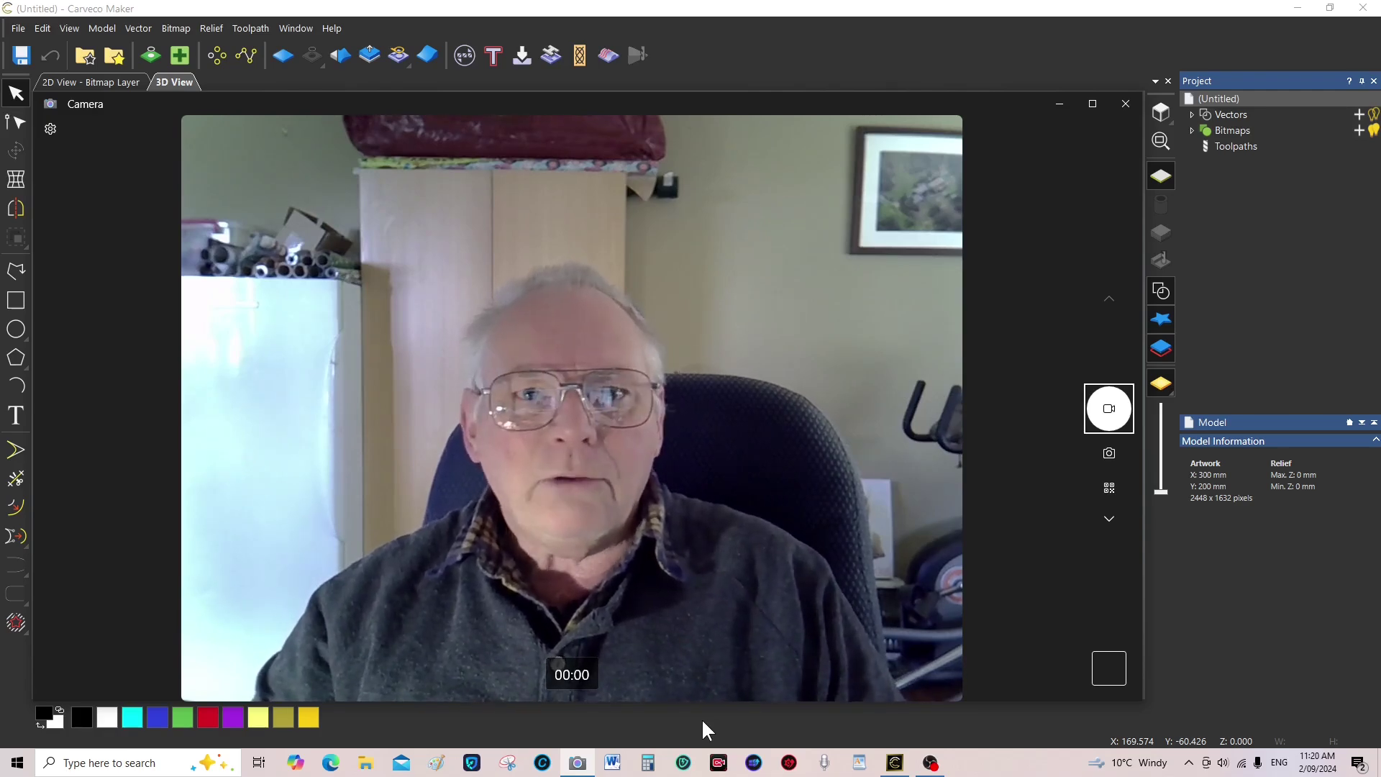
Drag the B2 BIT rose image from the desktop onto the Carveco canvas
click(1060, 103)
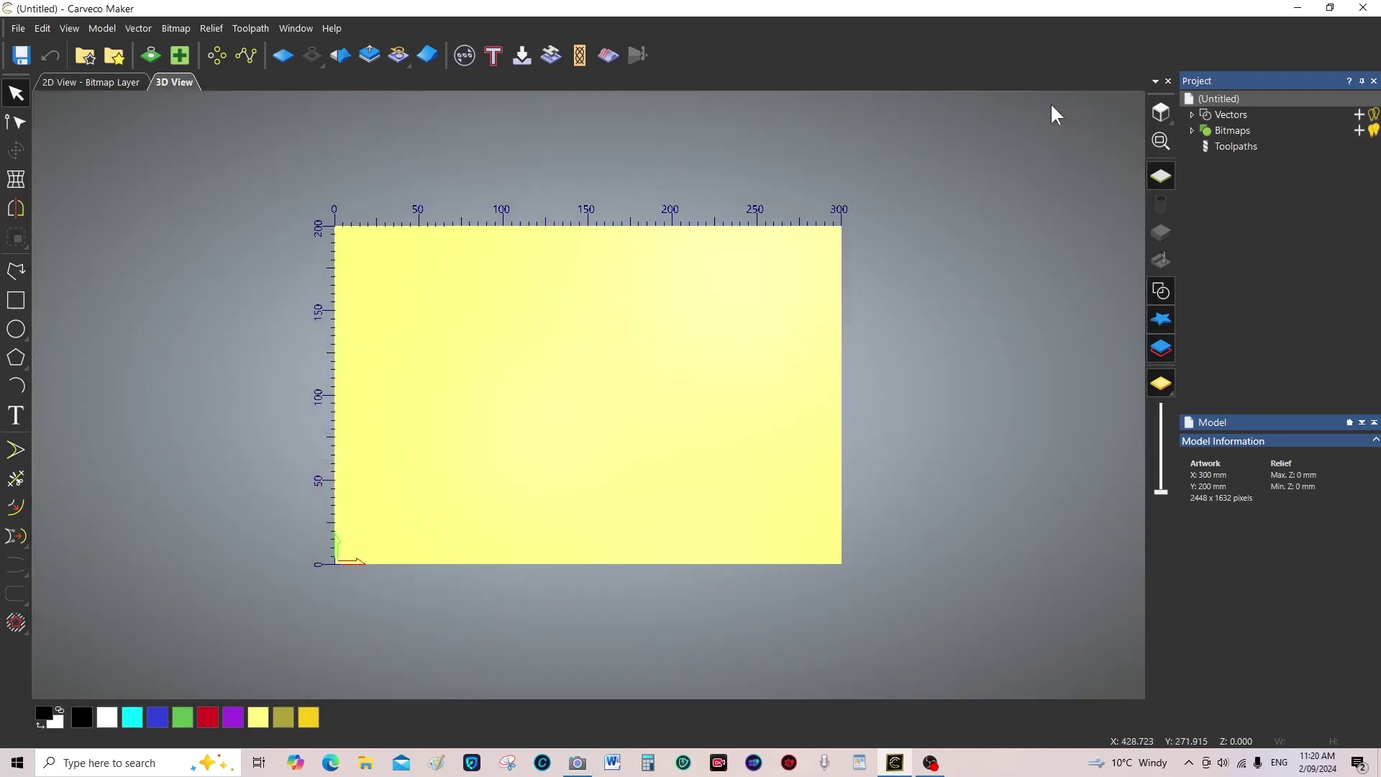
click(1332, 10)
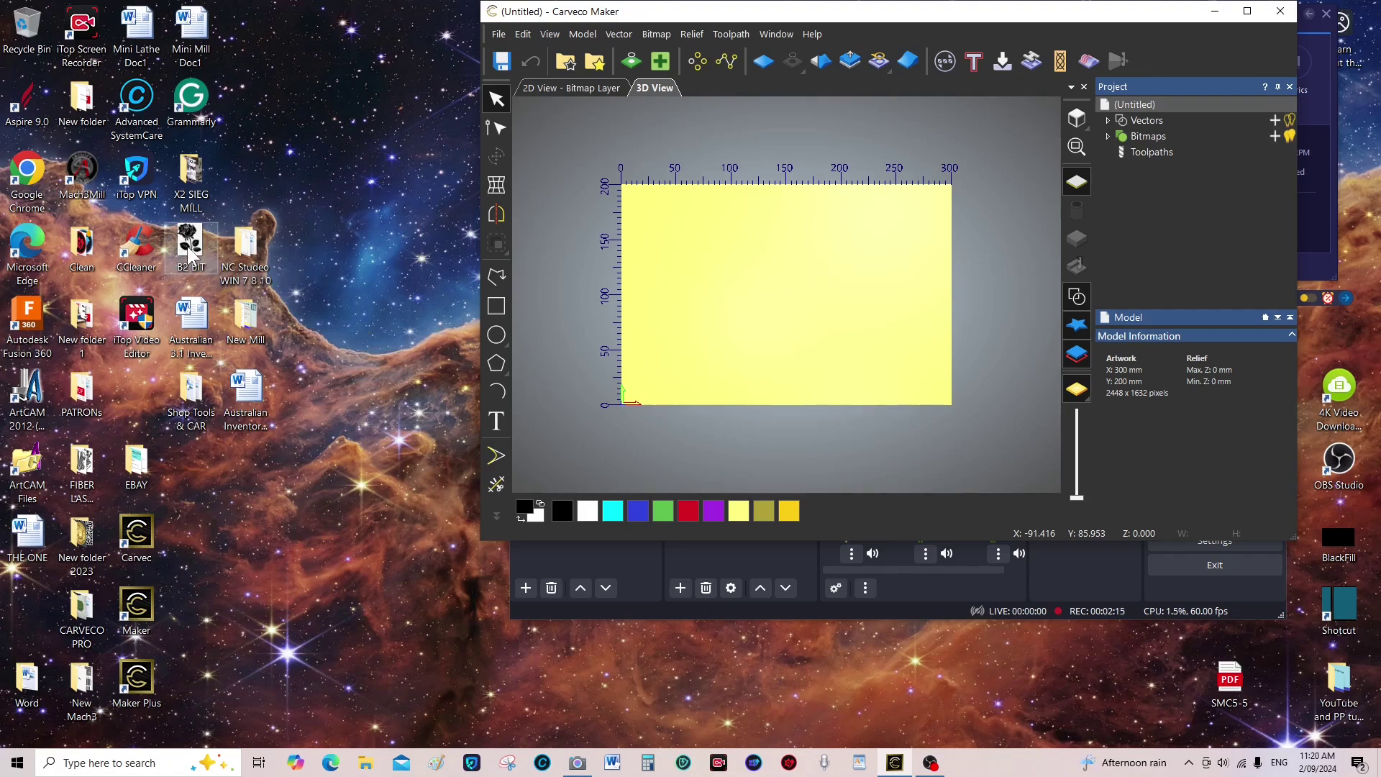
drag(189, 248, 836, 342)
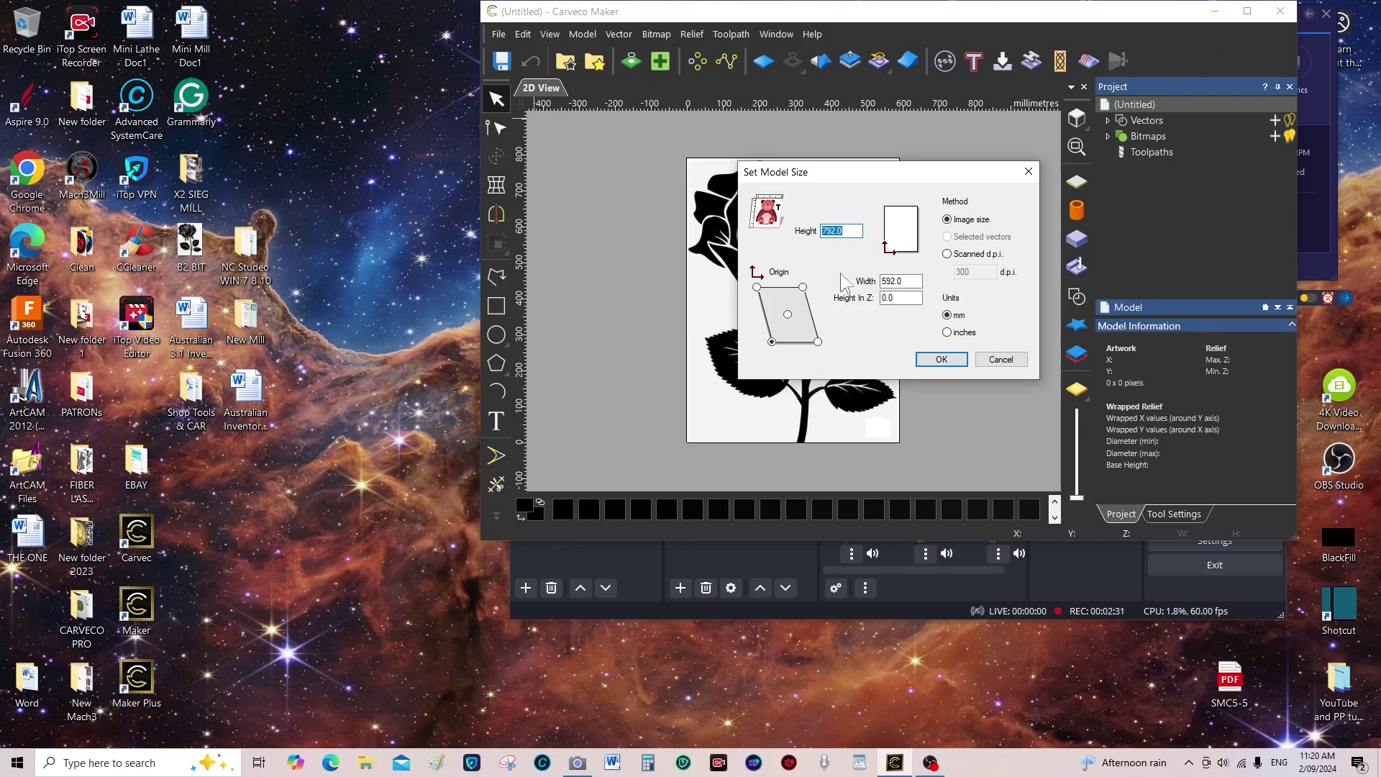
Set the model Height to 200 mm and Height In Z to 5 mm, then confirm
drag(852, 231, 829, 229)
text(200)
click(886, 298)
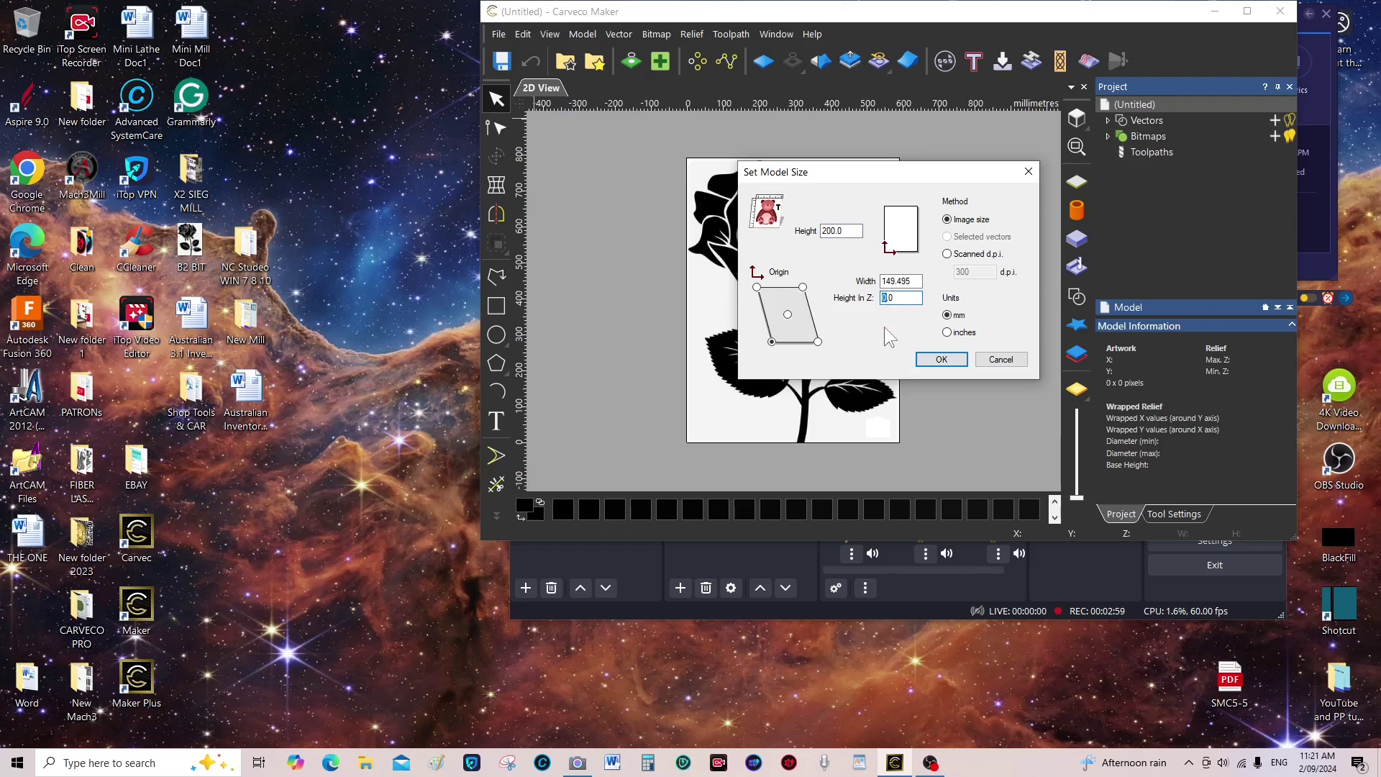
text(5)
click(941, 359)
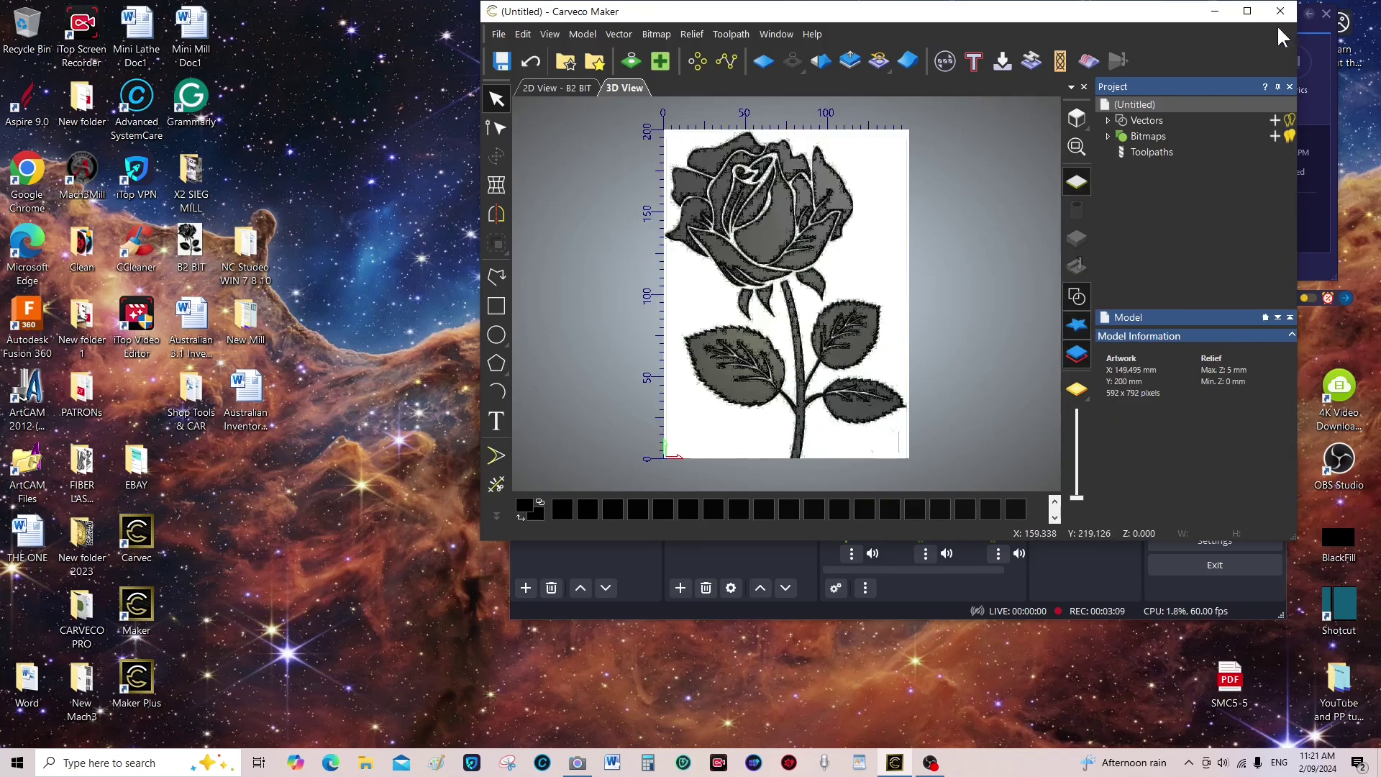
Apply a Whole Relief Smooth Relief pass at 100% strength to the rose
click(1247, 12)
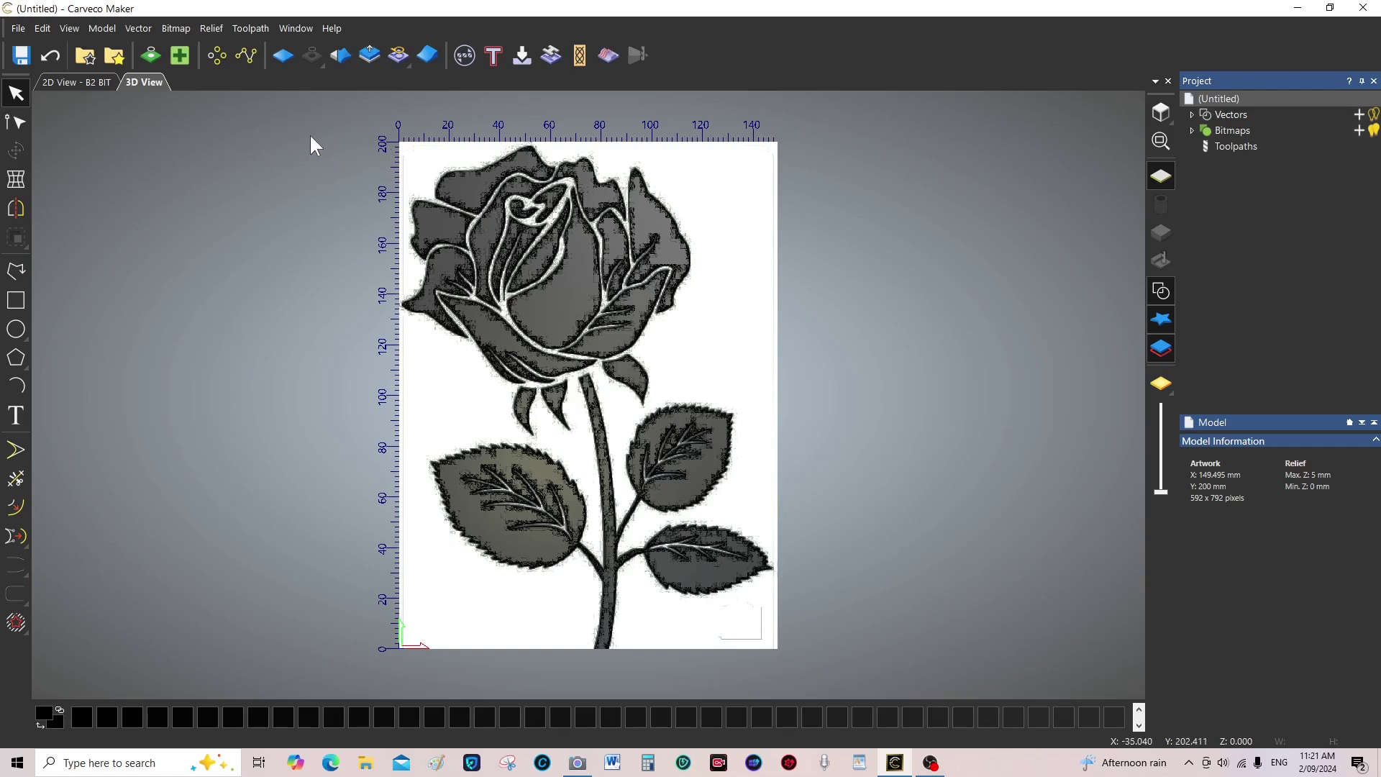
click(343, 58)
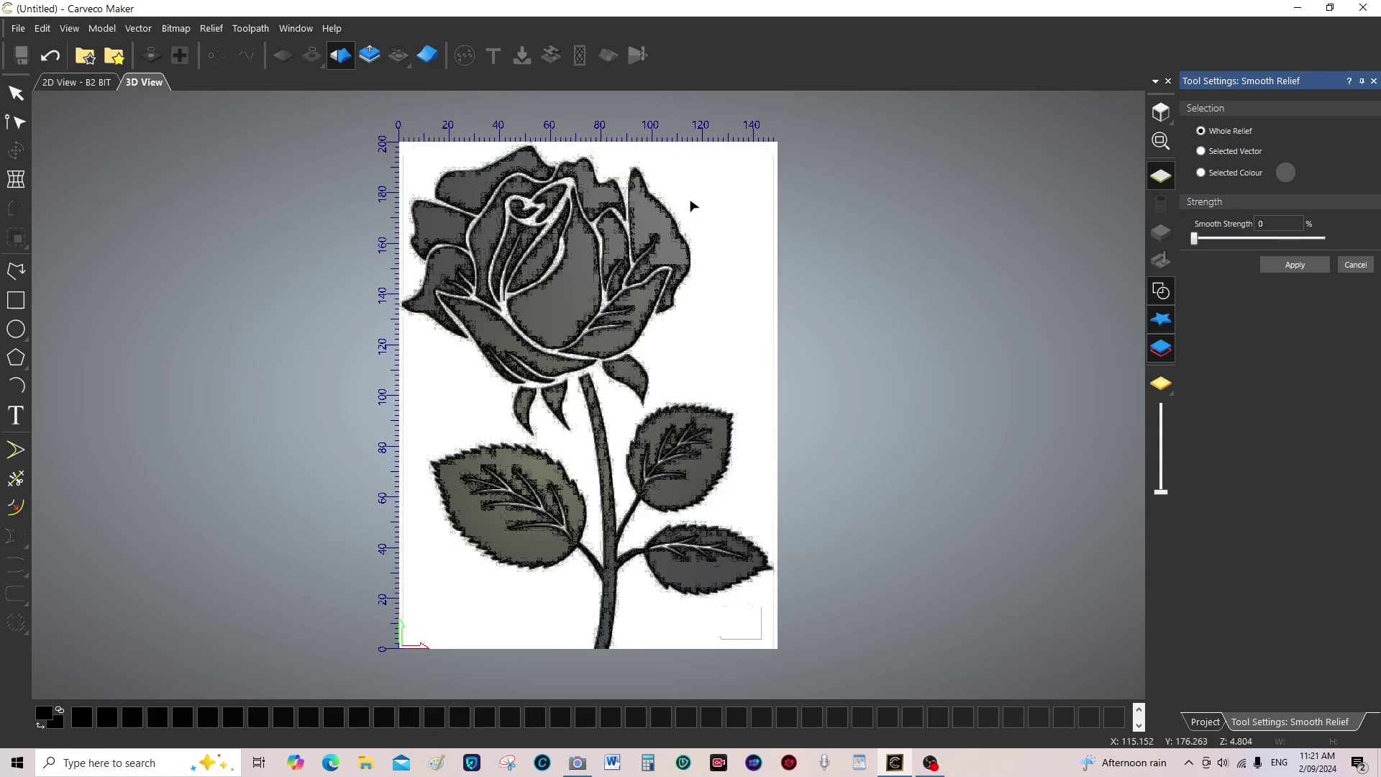
drag(688, 205, 674, 296)
mouse_move(471, 238)
mouse_down()
mouse_move(470, 192)
mouse_move(435, 153)
mouse_up()
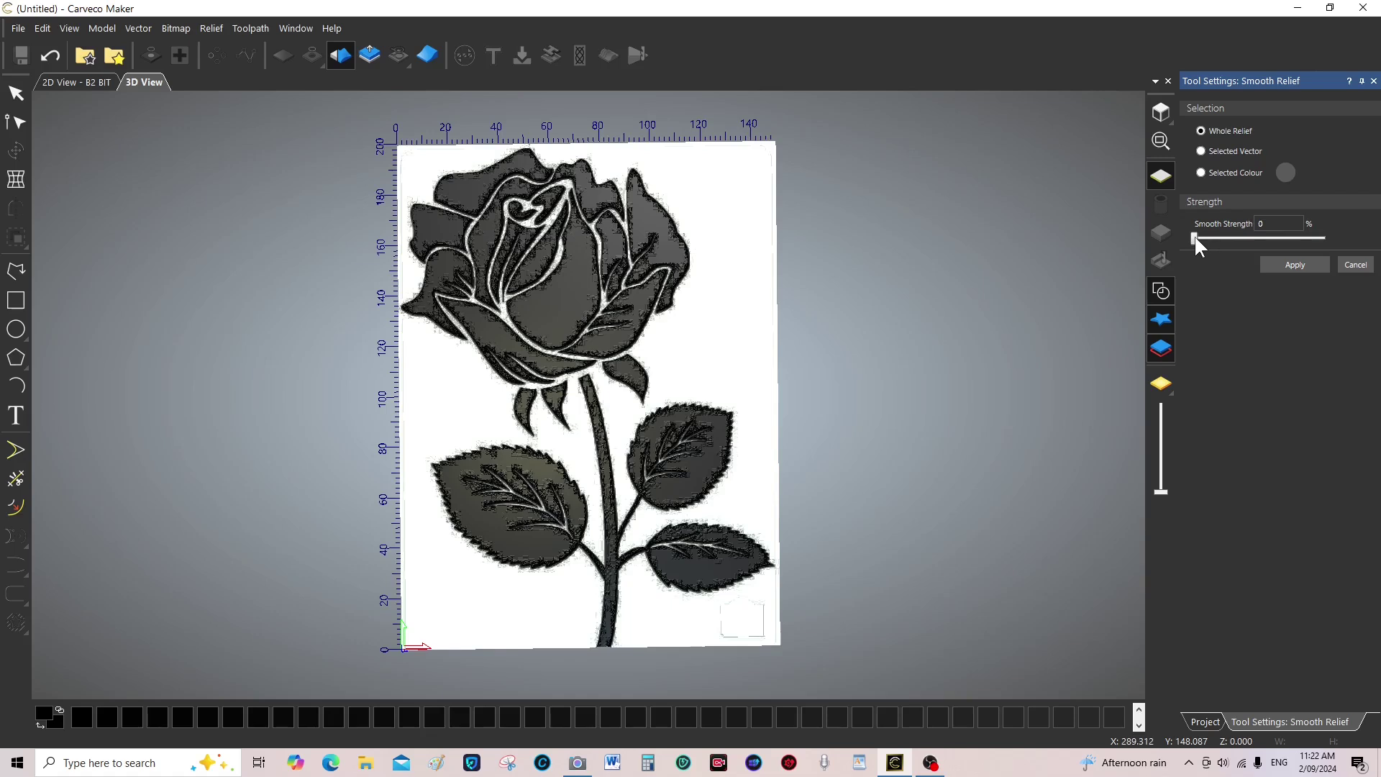
drag(1196, 240, 1355, 247)
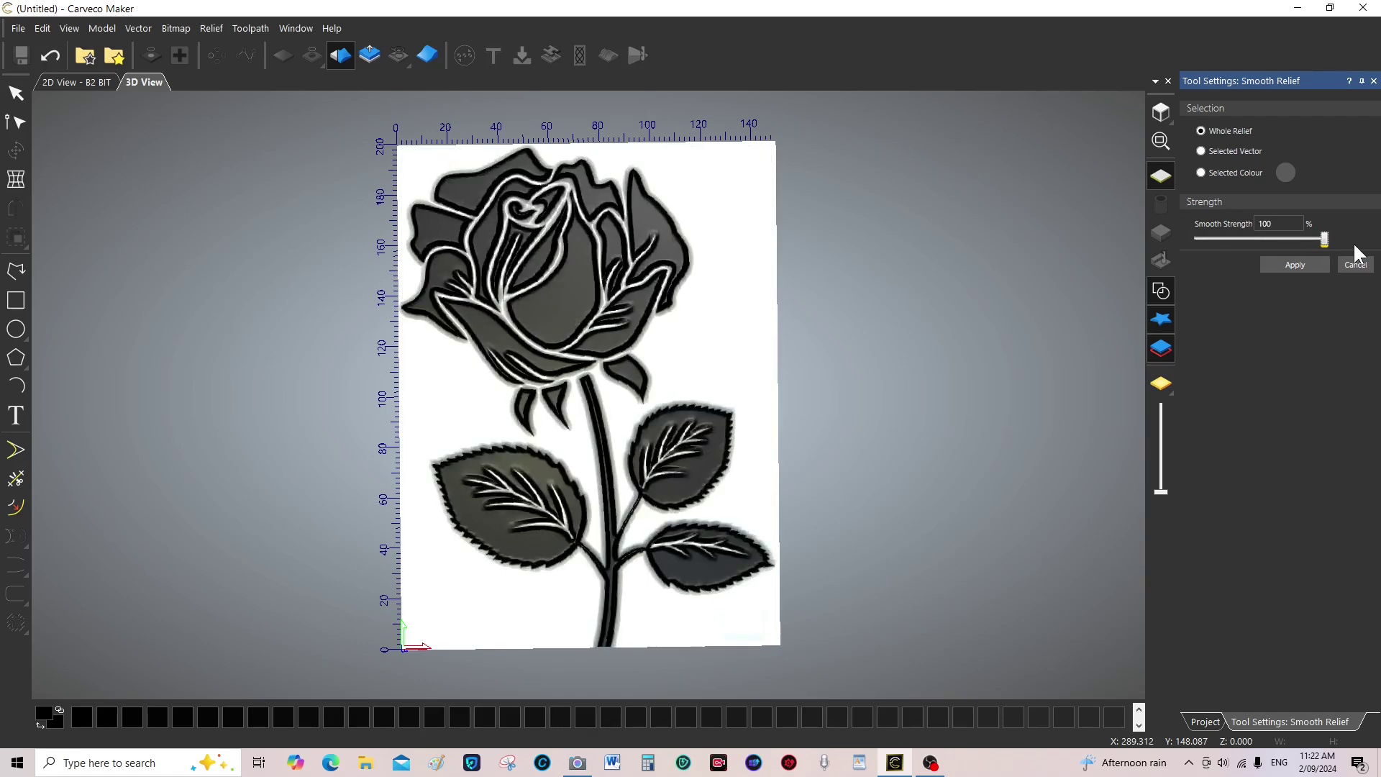
click(1304, 265)
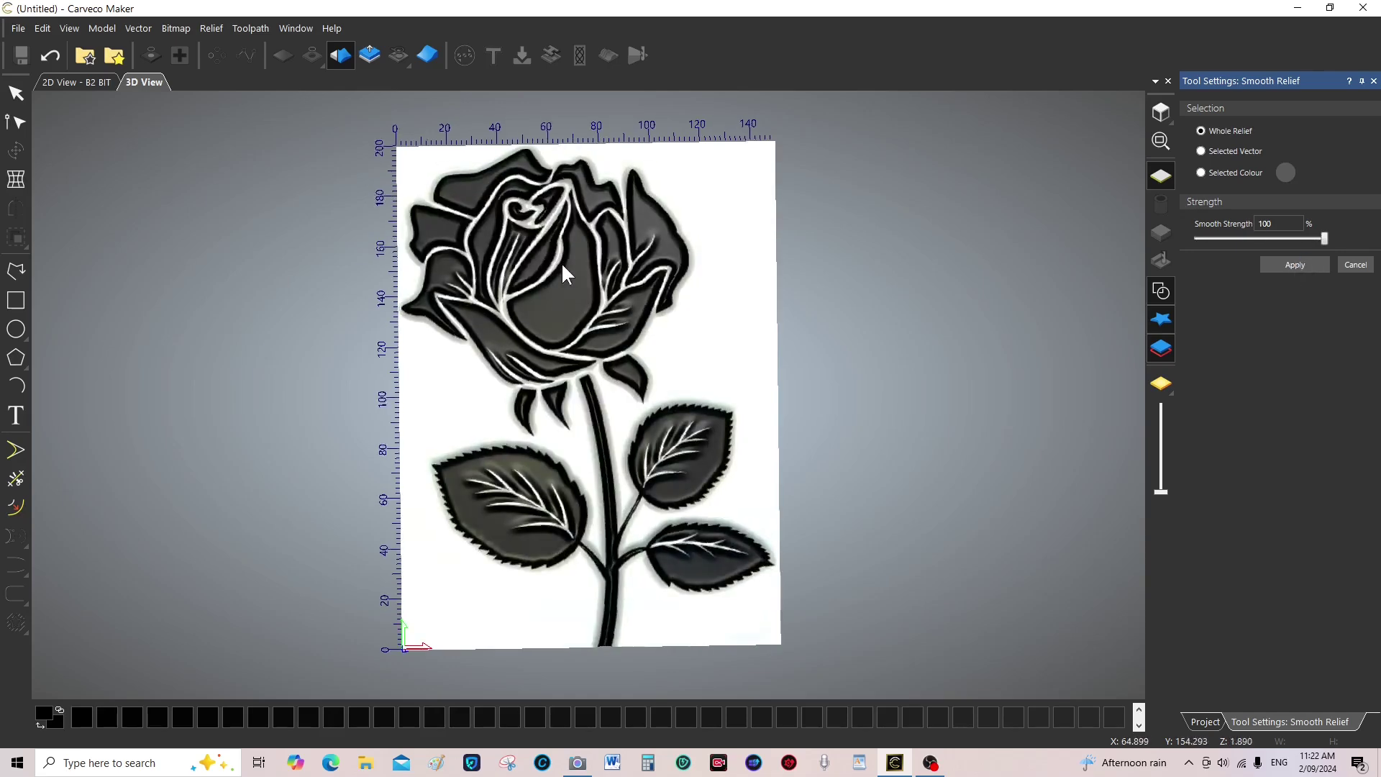
drag(564, 272, 545, 318)
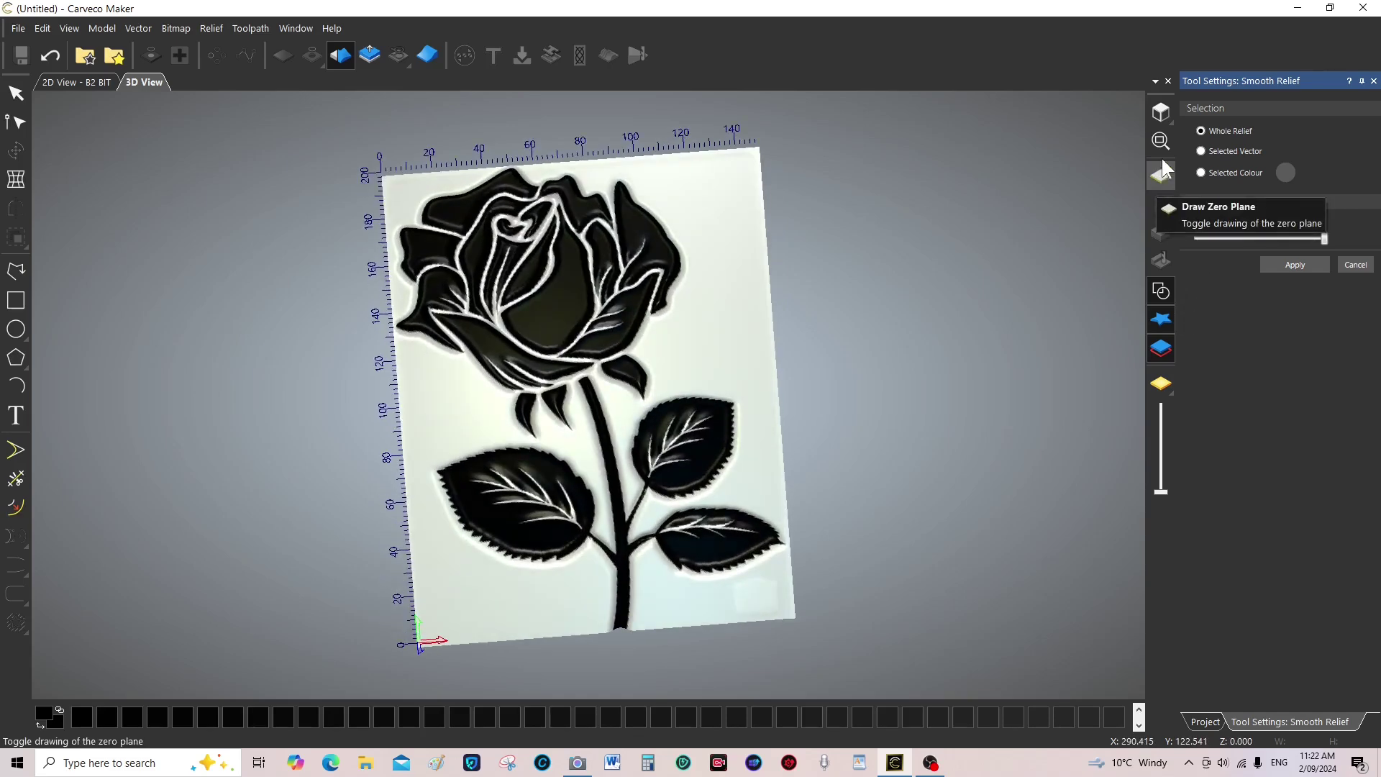
Reset to the top view, raise the display contrast to maximum, and inspect the smoothed relief
click(1162, 111)
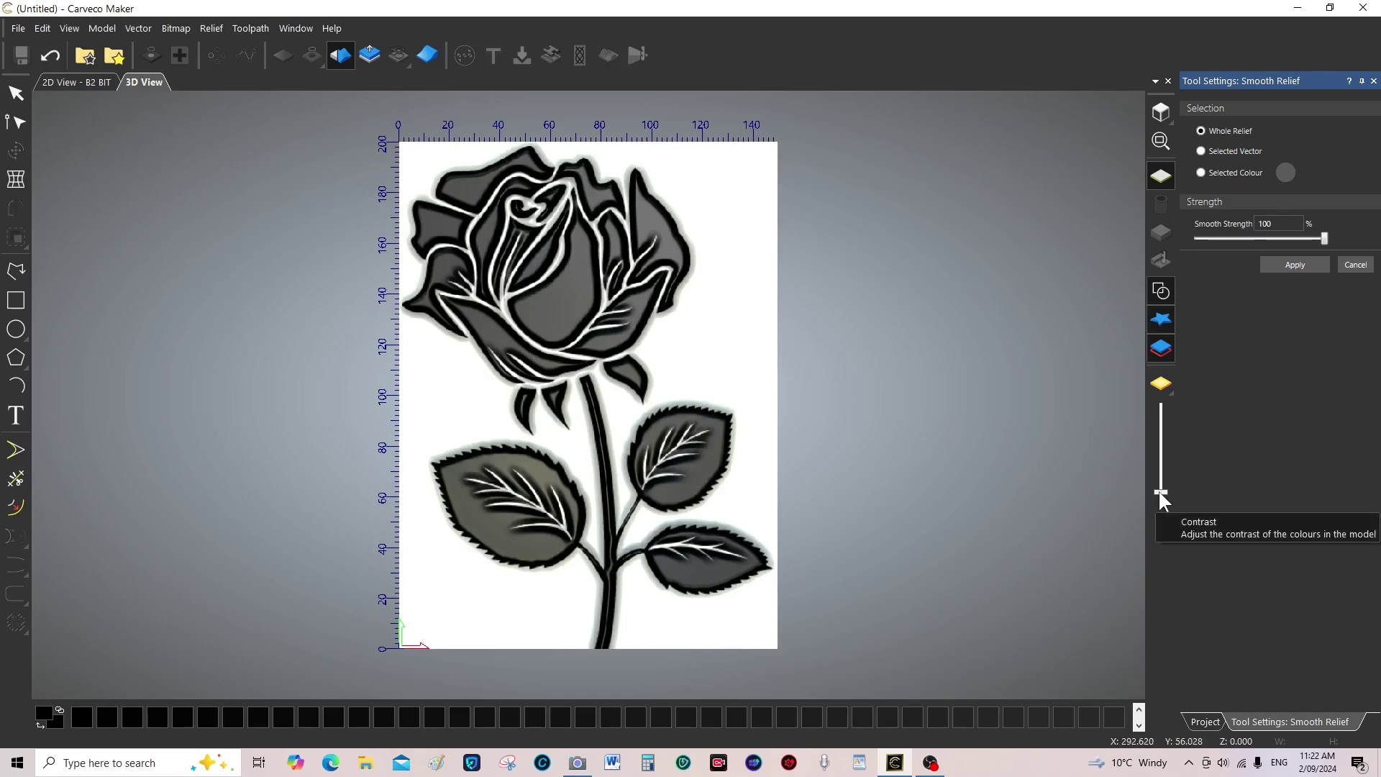
drag(1160, 493, 1166, 396)
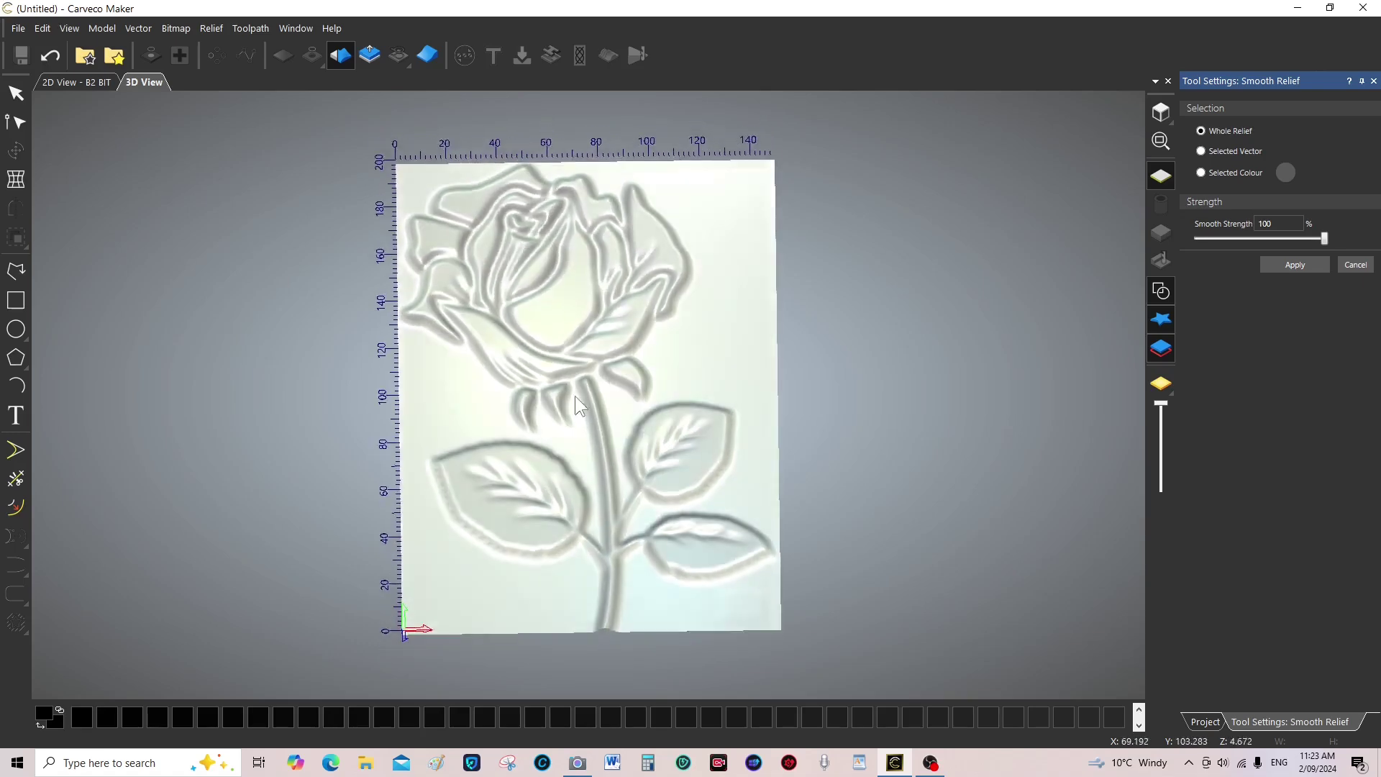
drag(575, 398, 610, 320)
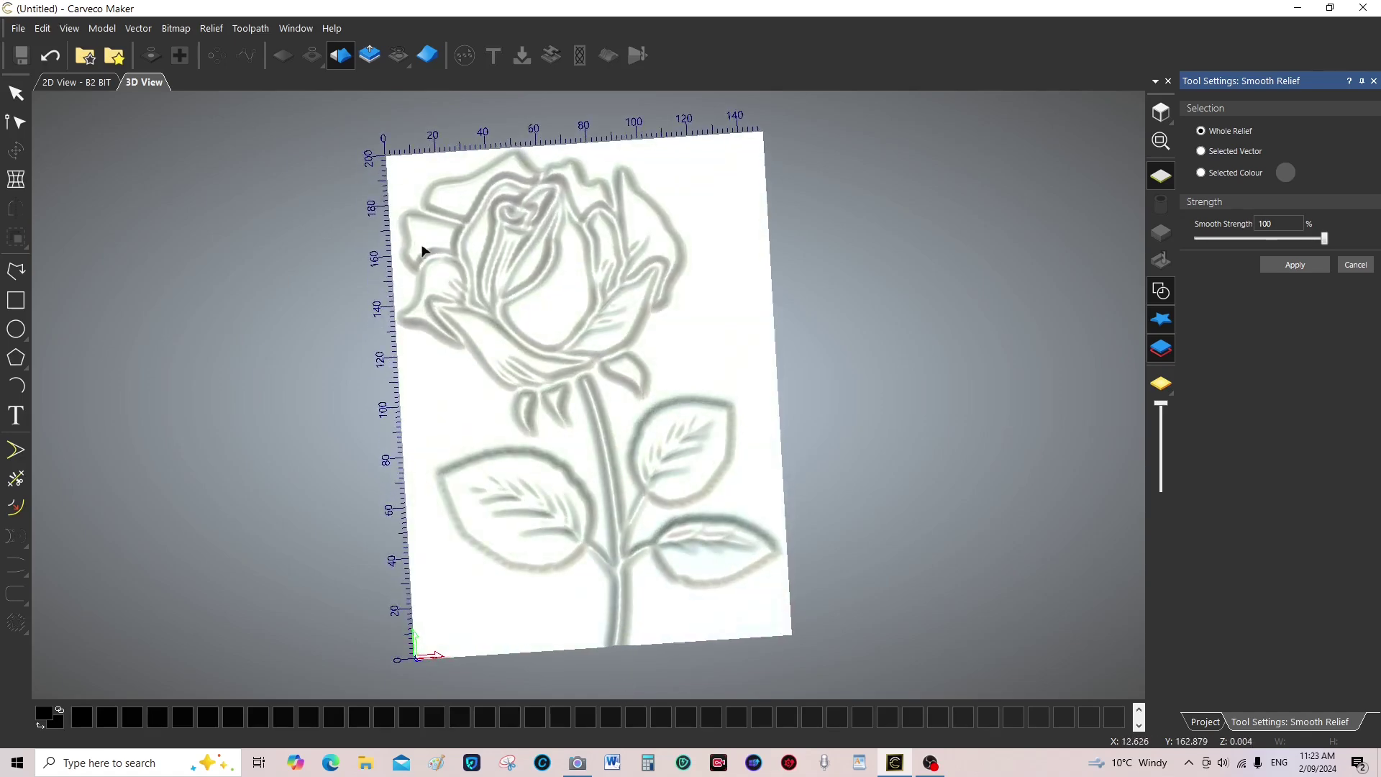
drag(424, 250, 416, 216)
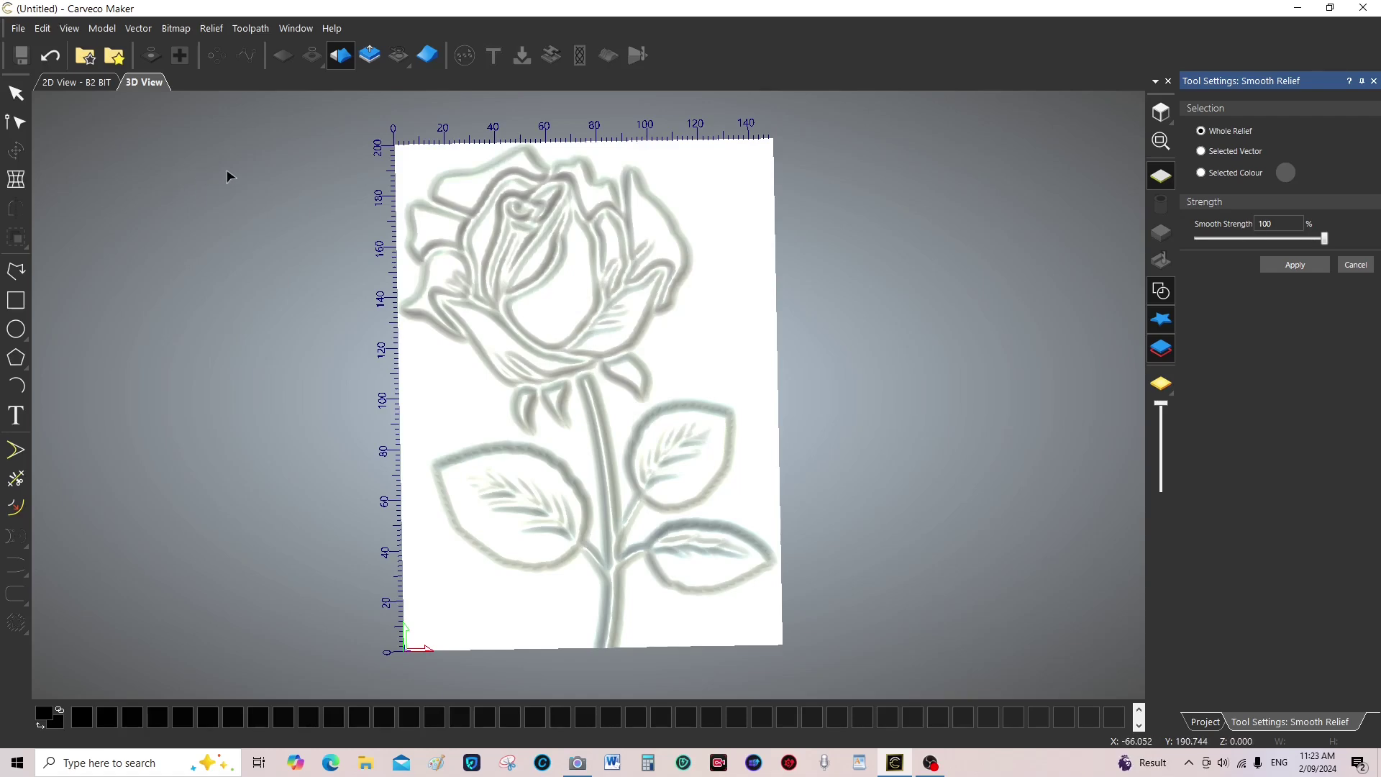
Close the Smooth Relief panel and add a symmetrical 10 mm border around the rose
click(1374, 80)
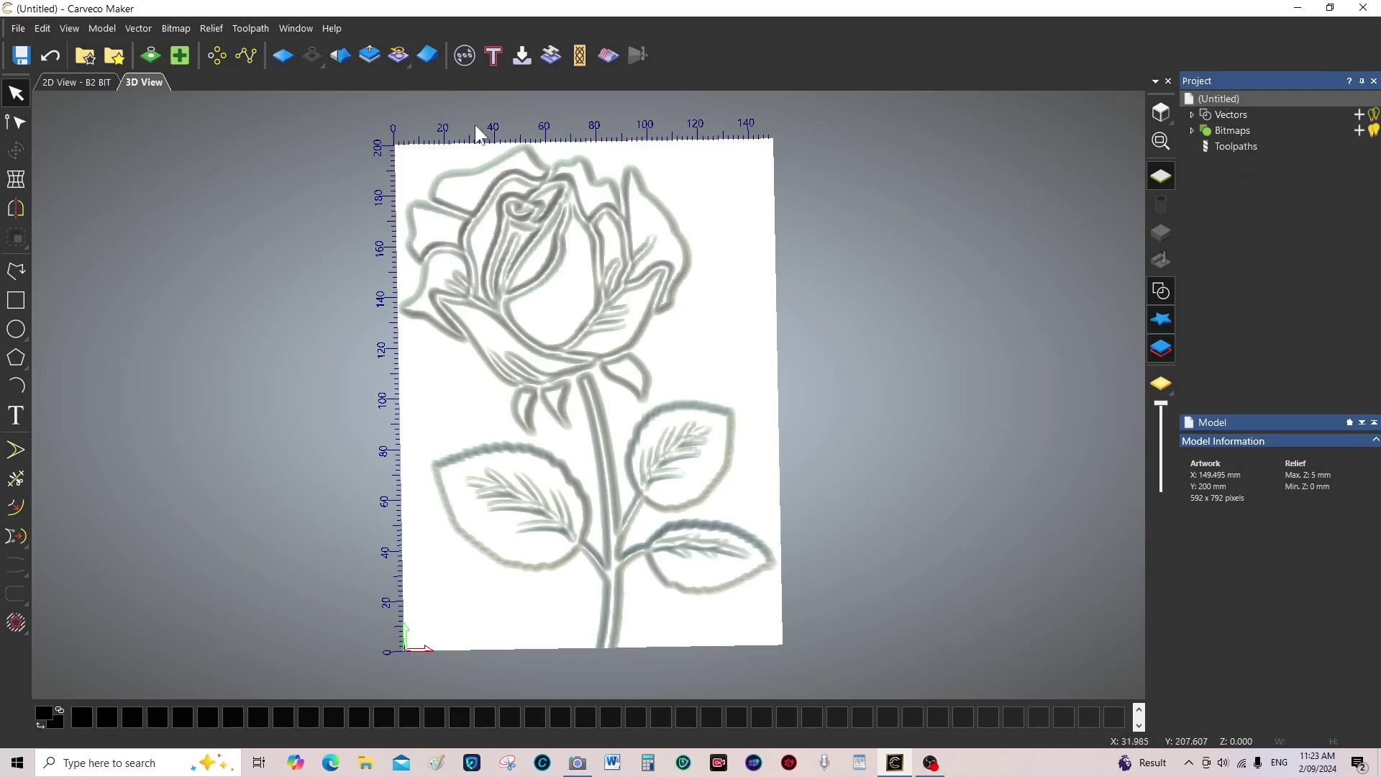
drag(307, 107, 834, 656)
click(103, 29)
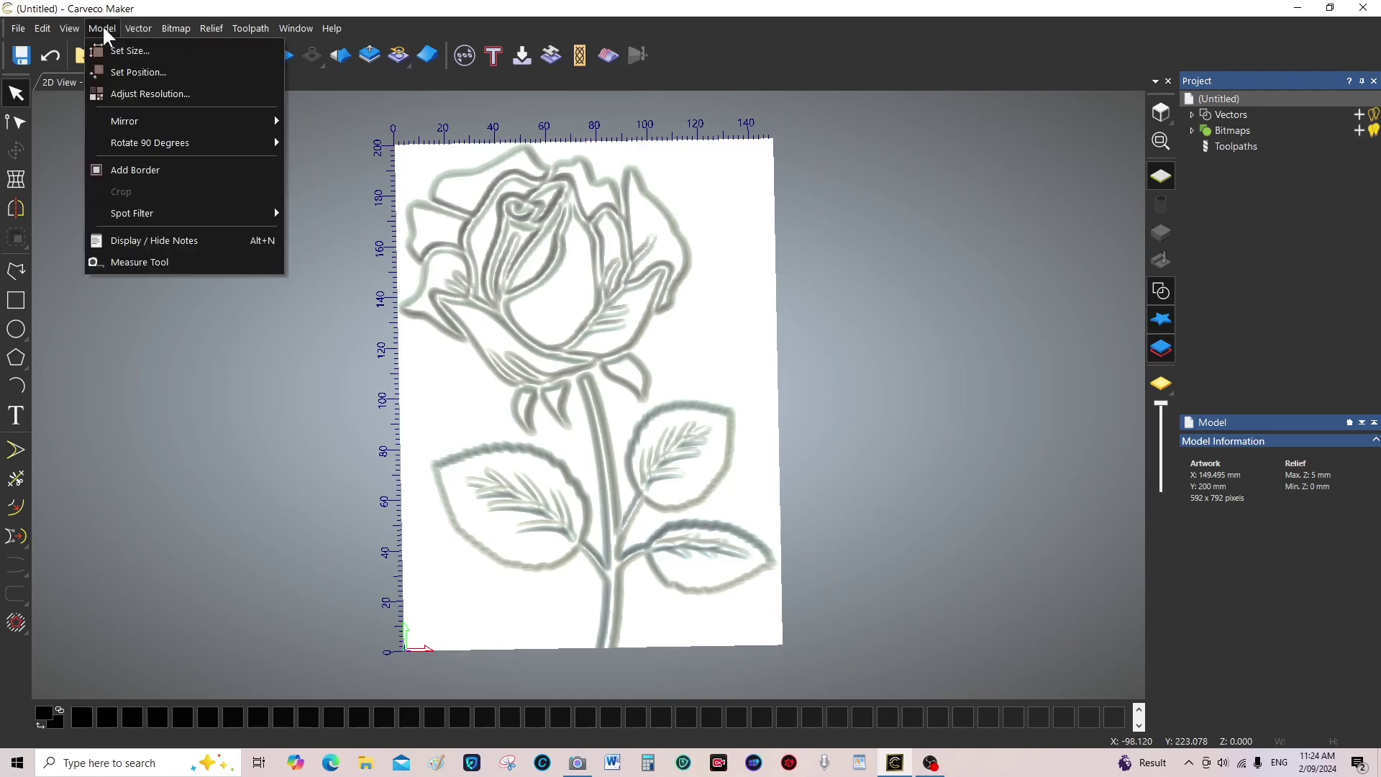
click(153, 176)
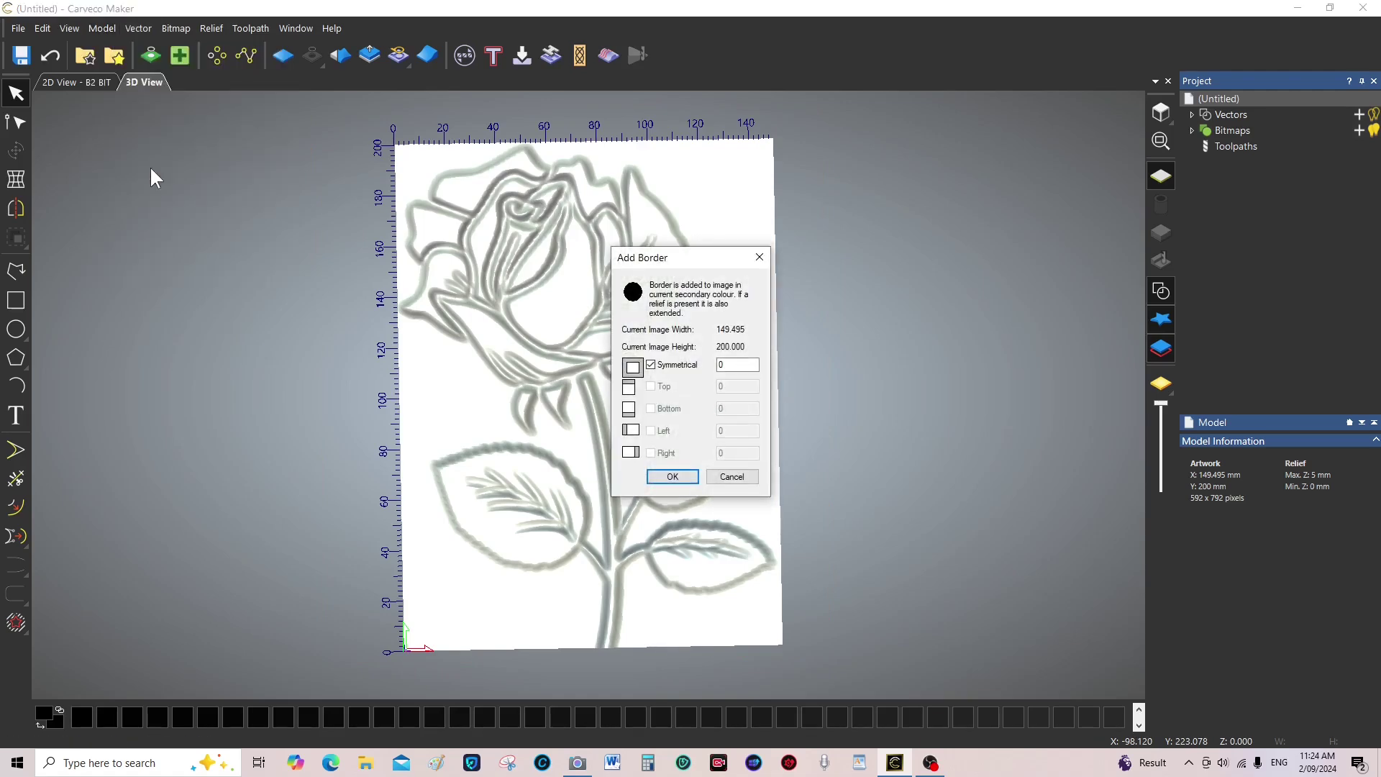
double_click(729, 366)
text(10)
click(672, 478)
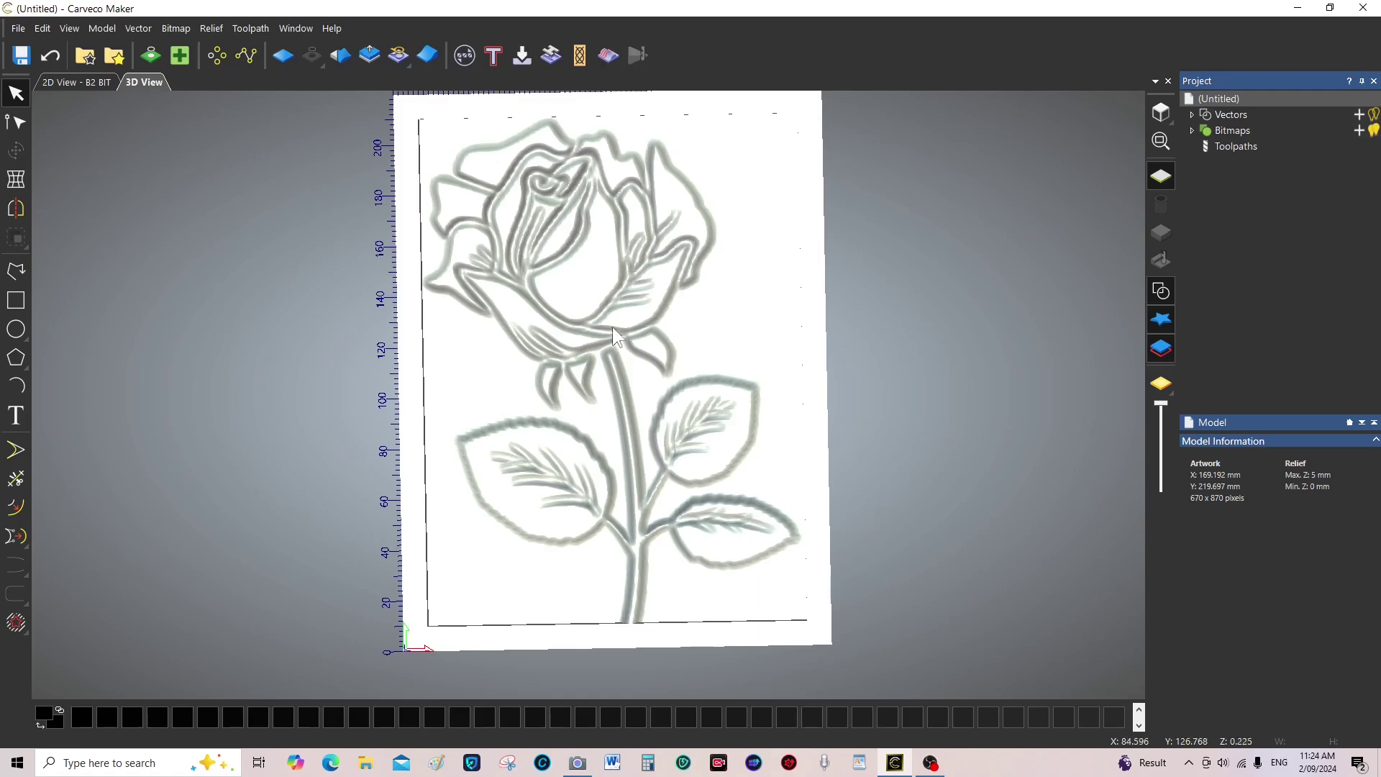
drag(623, 323, 611, 356)
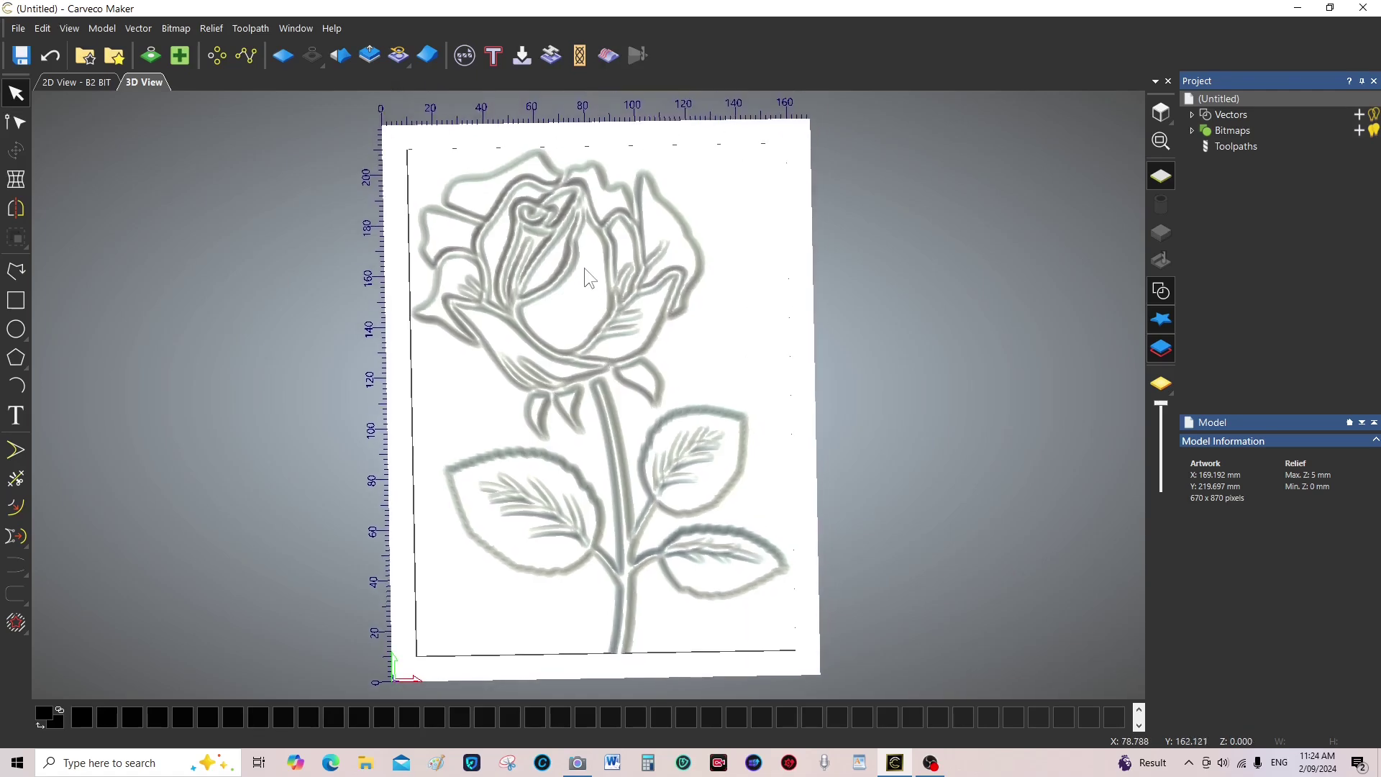
mouse_move(592, 243)
mouse_down()
mouse_move(602, 314)
mouse_move(581, 398)
mouse_move(591, 383)
mouse_up()
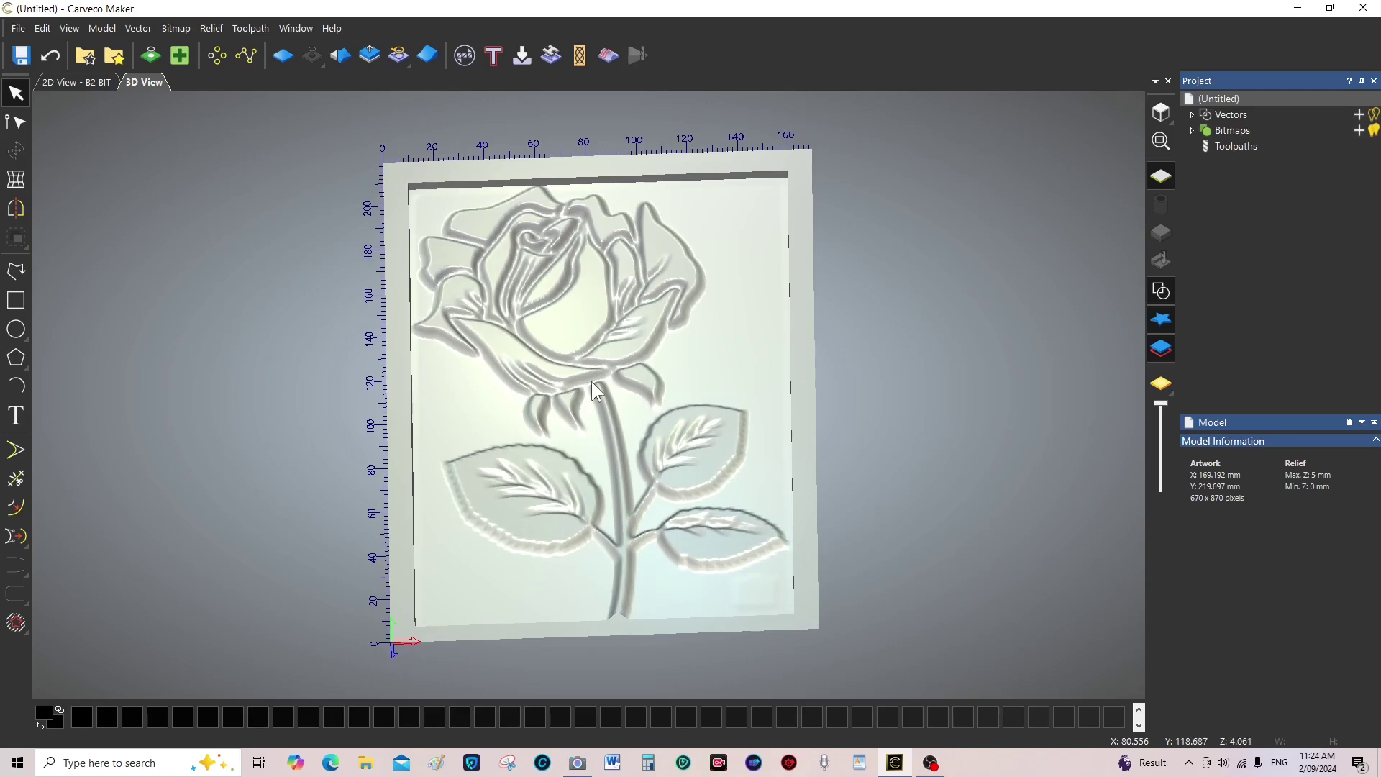
mouse_move(596, 347)
mouse_down()
mouse_move(589, 609)
mouse_move(618, 353)
mouse_up()
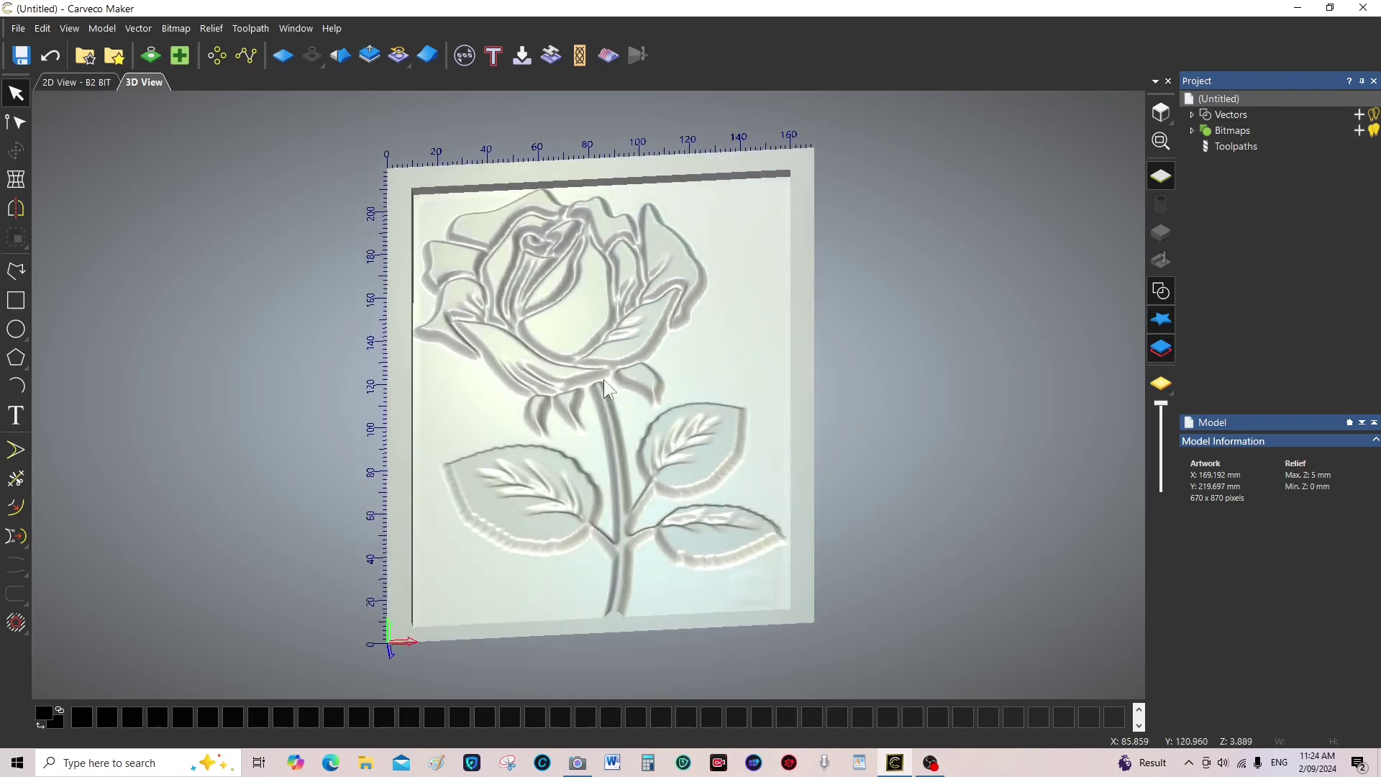
mouse_move(592, 439)
mouse_down()
mouse_move(609, 300)
mouse_move(566, 425)
mouse_move(594, 261)
mouse_move(587, 437)
mouse_move(616, 538)
mouse_move(585, 304)
mouse_move(635, 356)
mouse_move(614, 261)
mouse_move(580, 426)
mouse_move(584, 295)
mouse_move(540, 340)
mouse_move(612, 289)
mouse_up()
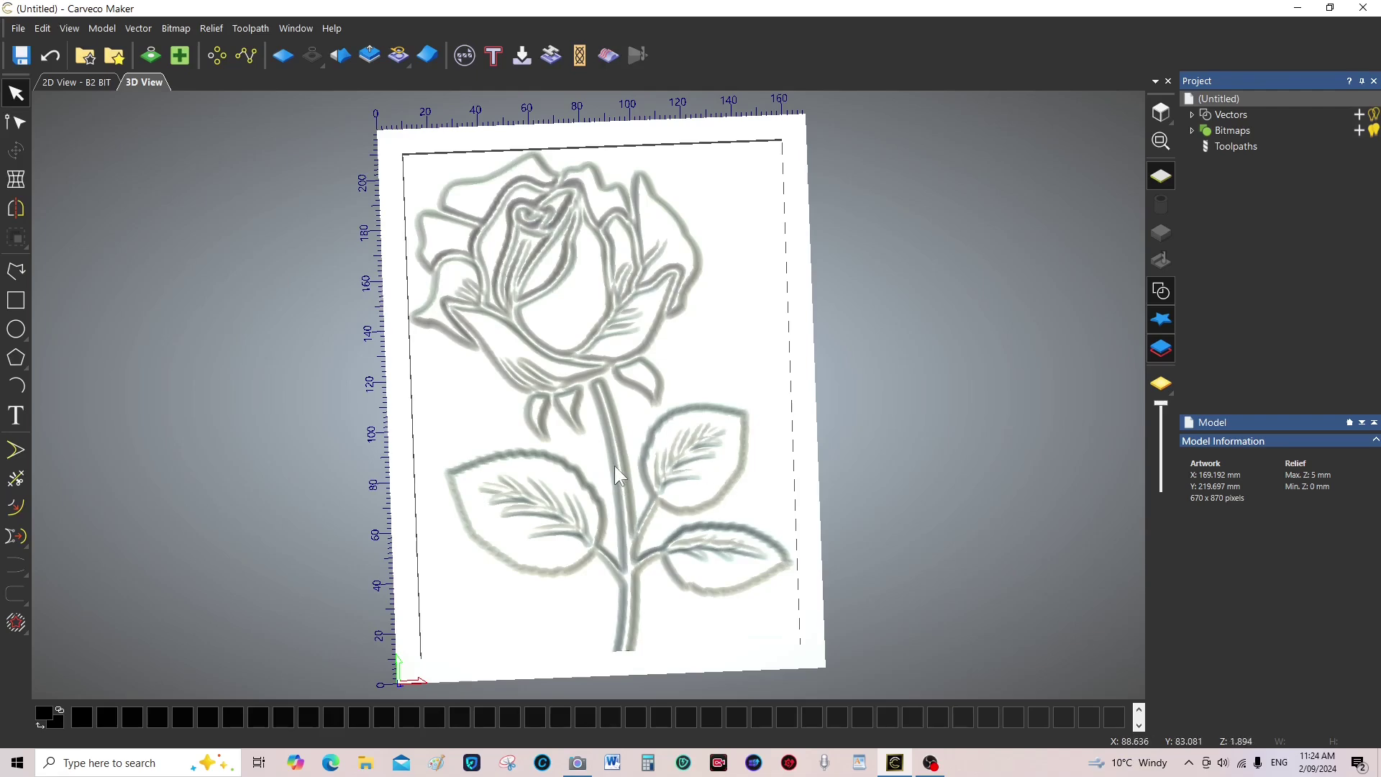
mouse_move(614, 459)
mouse_down()
mouse_move(604, 305)
mouse_move(625, 508)
mouse_move(621, 457)
mouse_up()
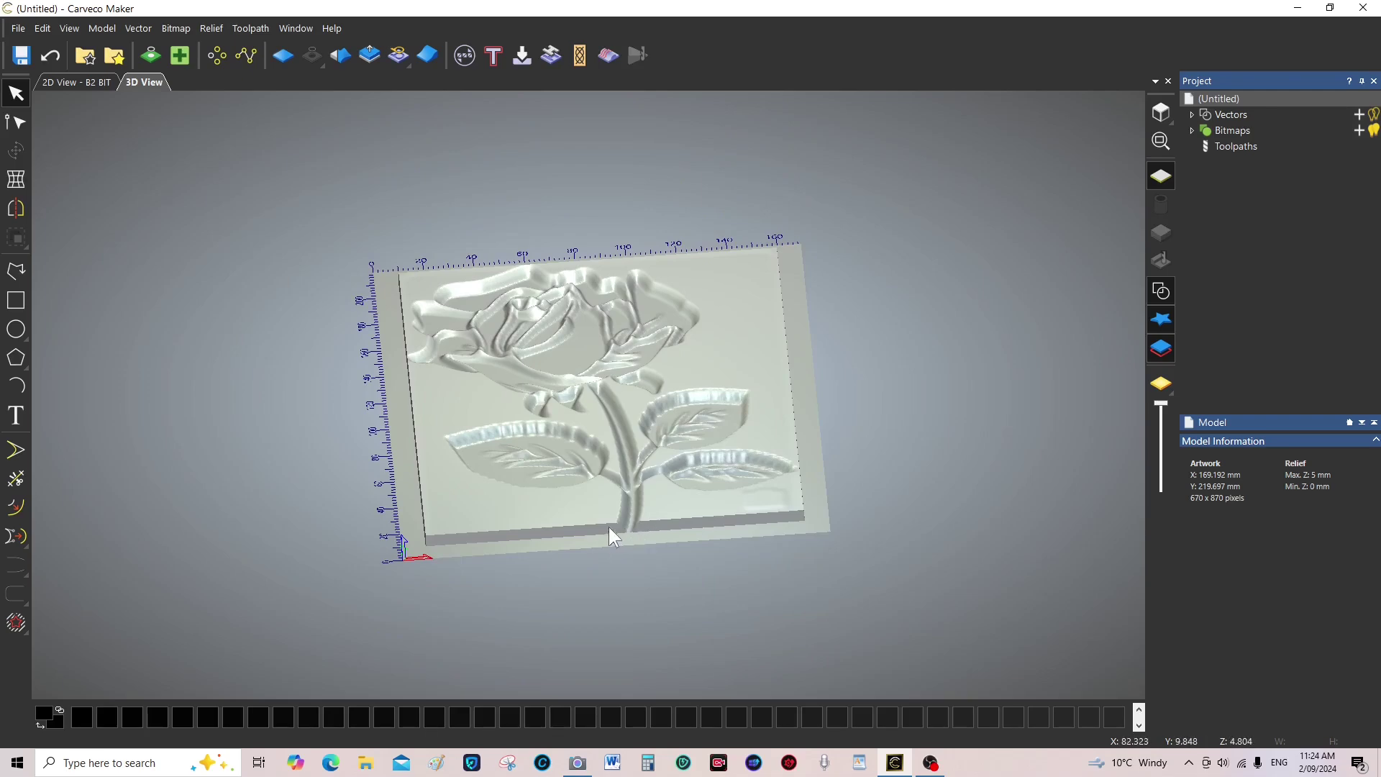
drag(608, 469, 599, 568)
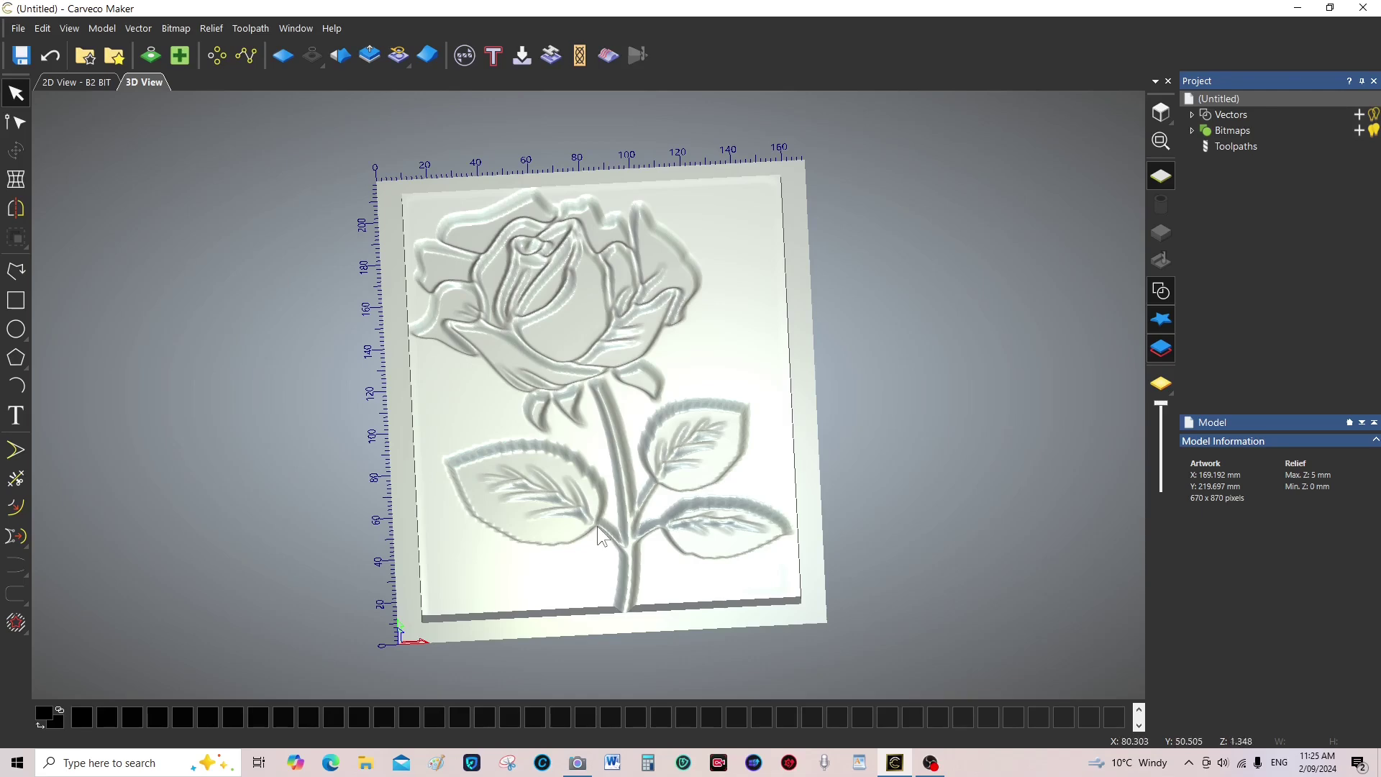
drag(599, 529, 640, 585)
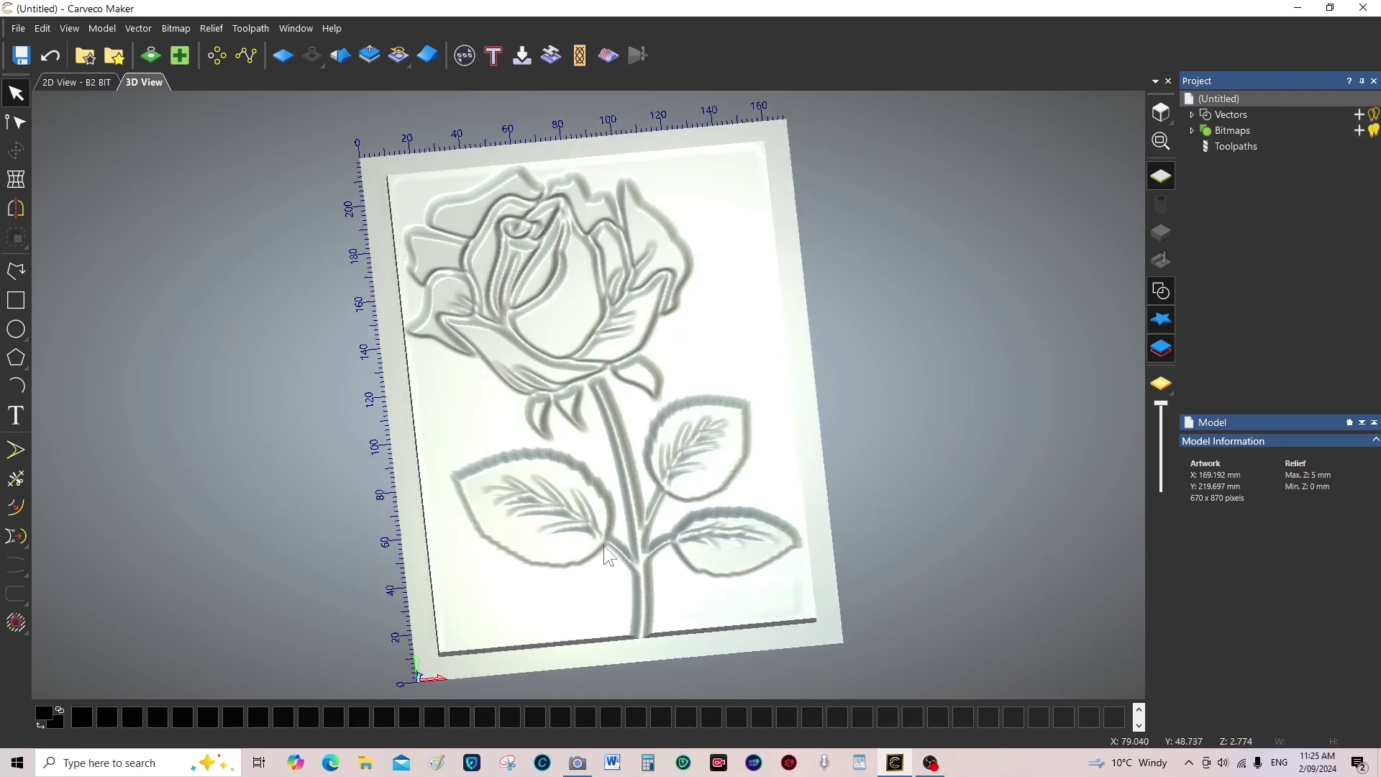
drag(606, 559, 551, 574)
drag(619, 421, 641, 487)
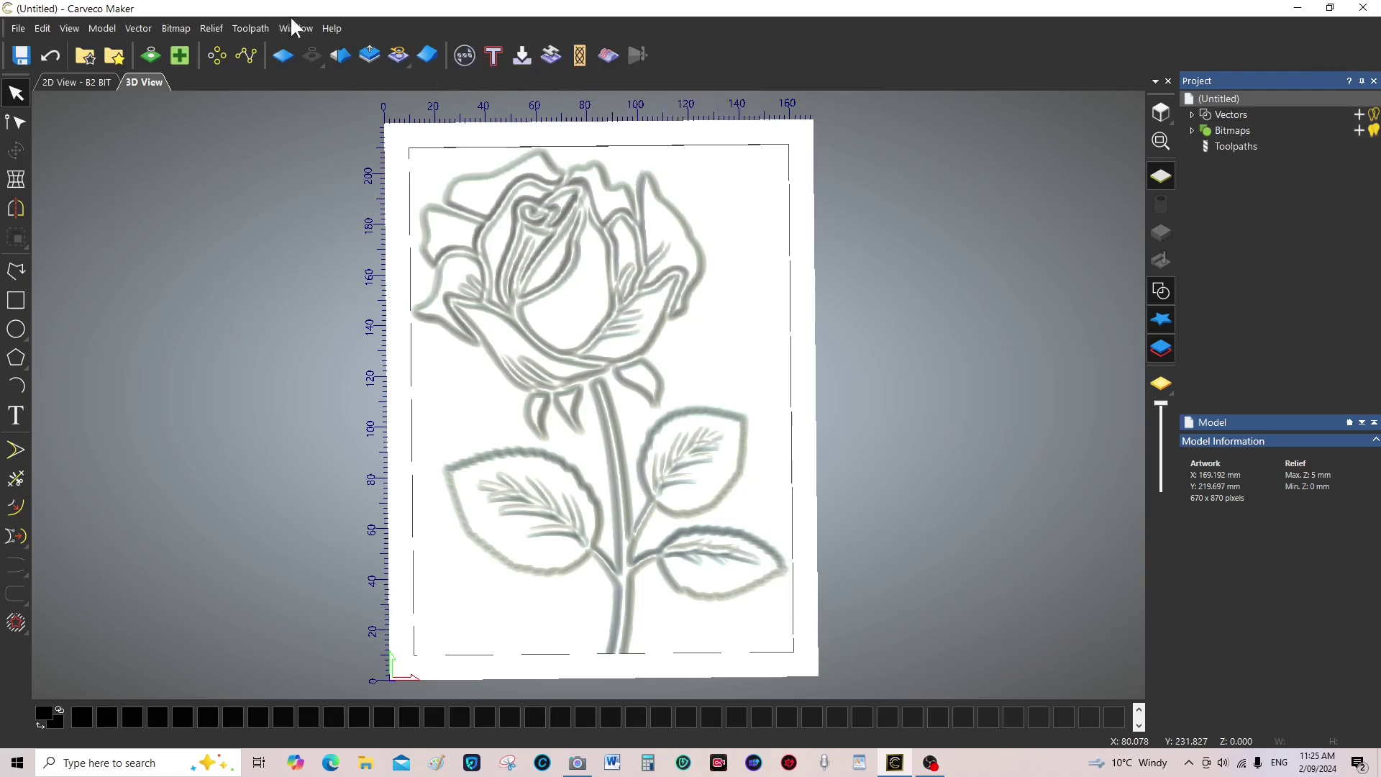
Start a whole-relief Machine Relief toolpath using a Ball Nose 3 mm finishing tool
click(248, 23)
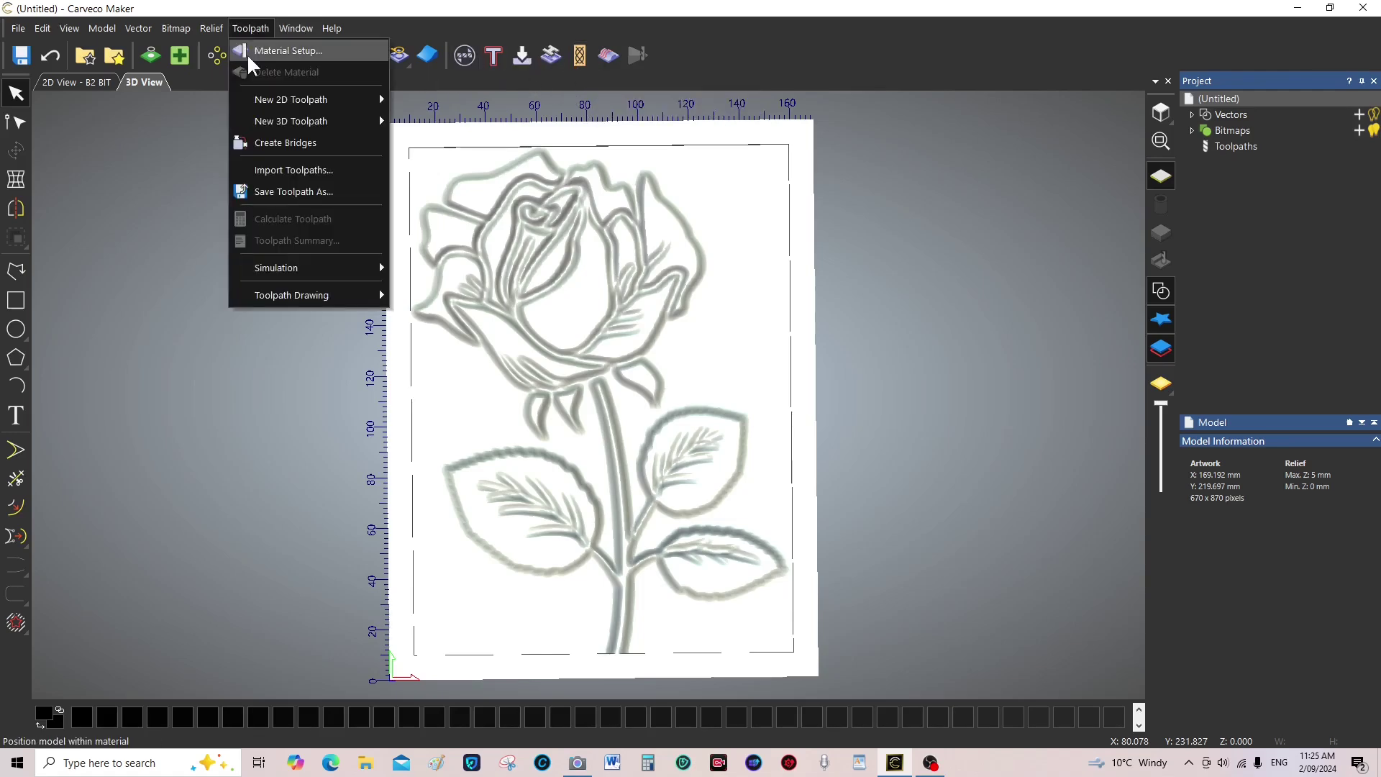
mouse_move(315, 122)
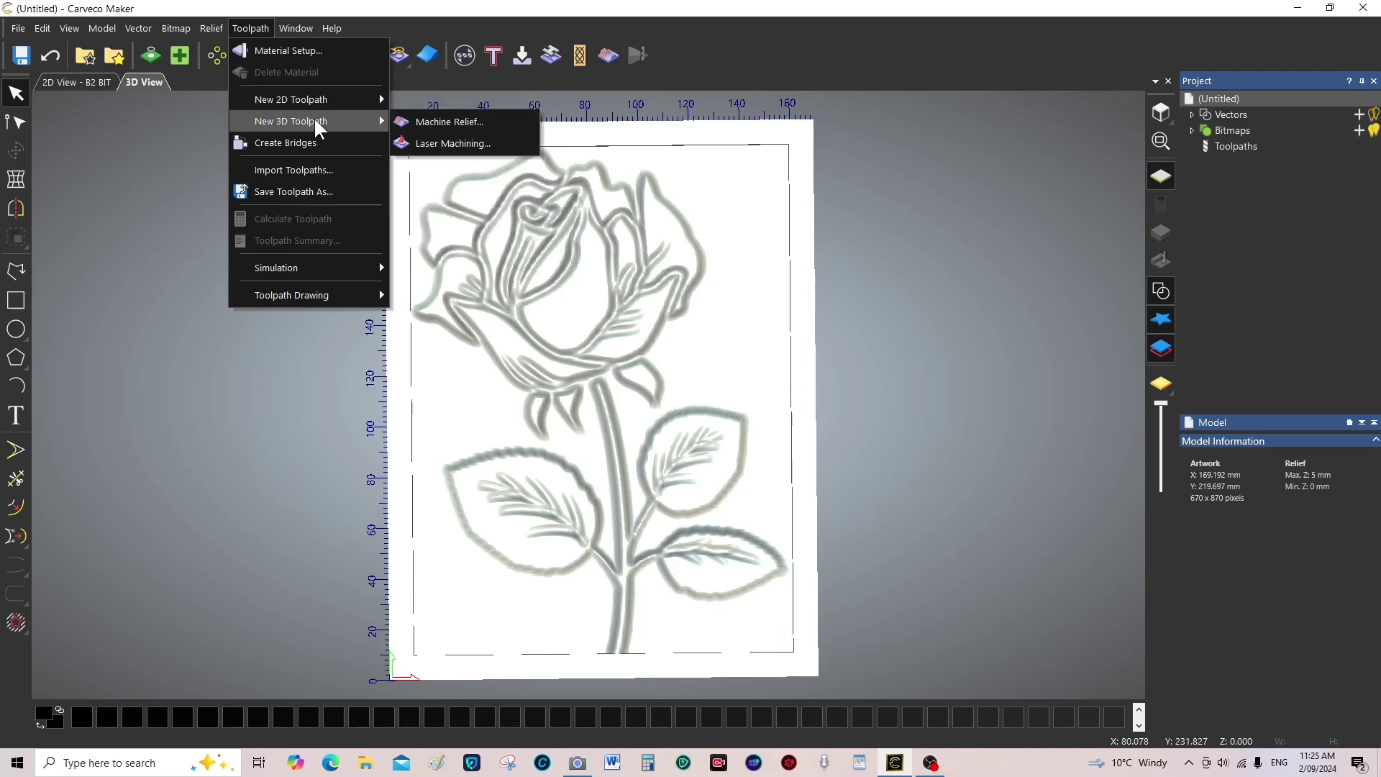
click(461, 128)
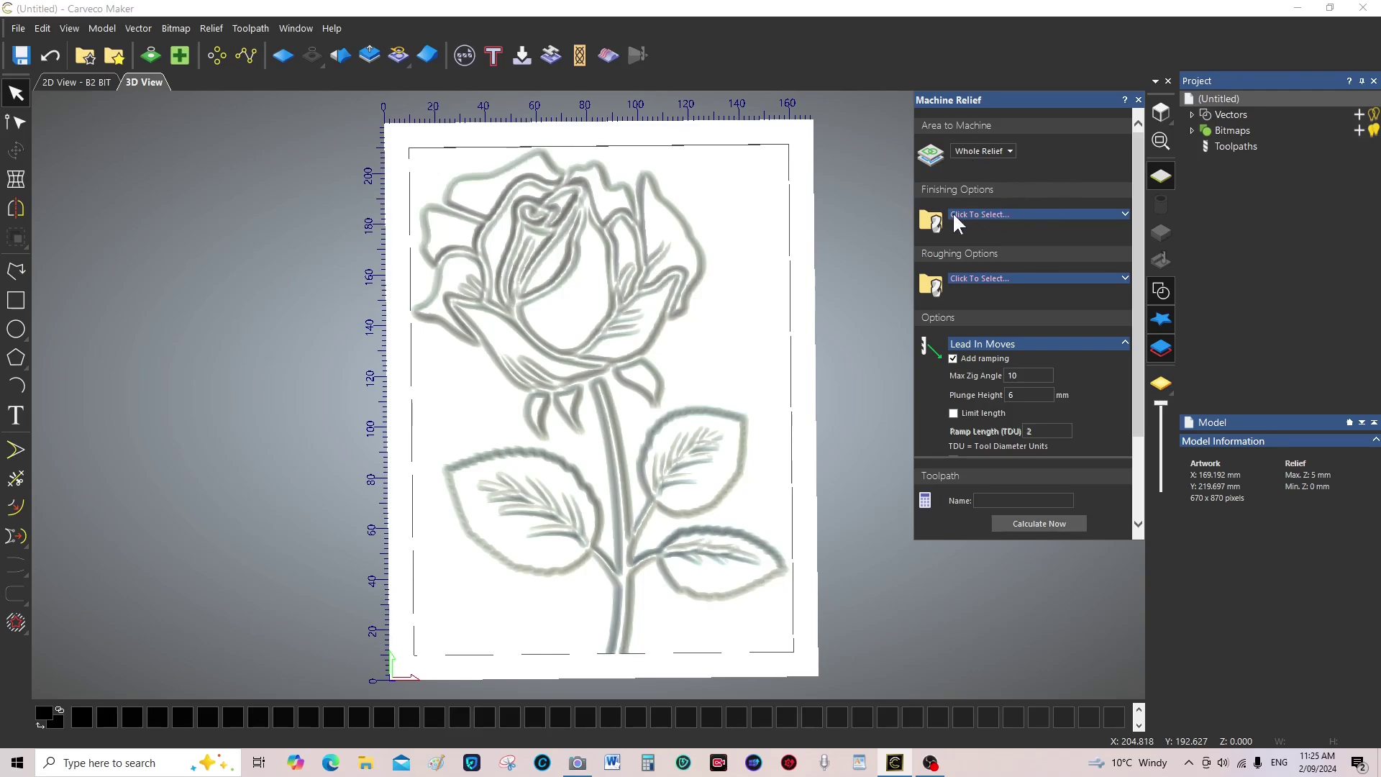
click(1124, 213)
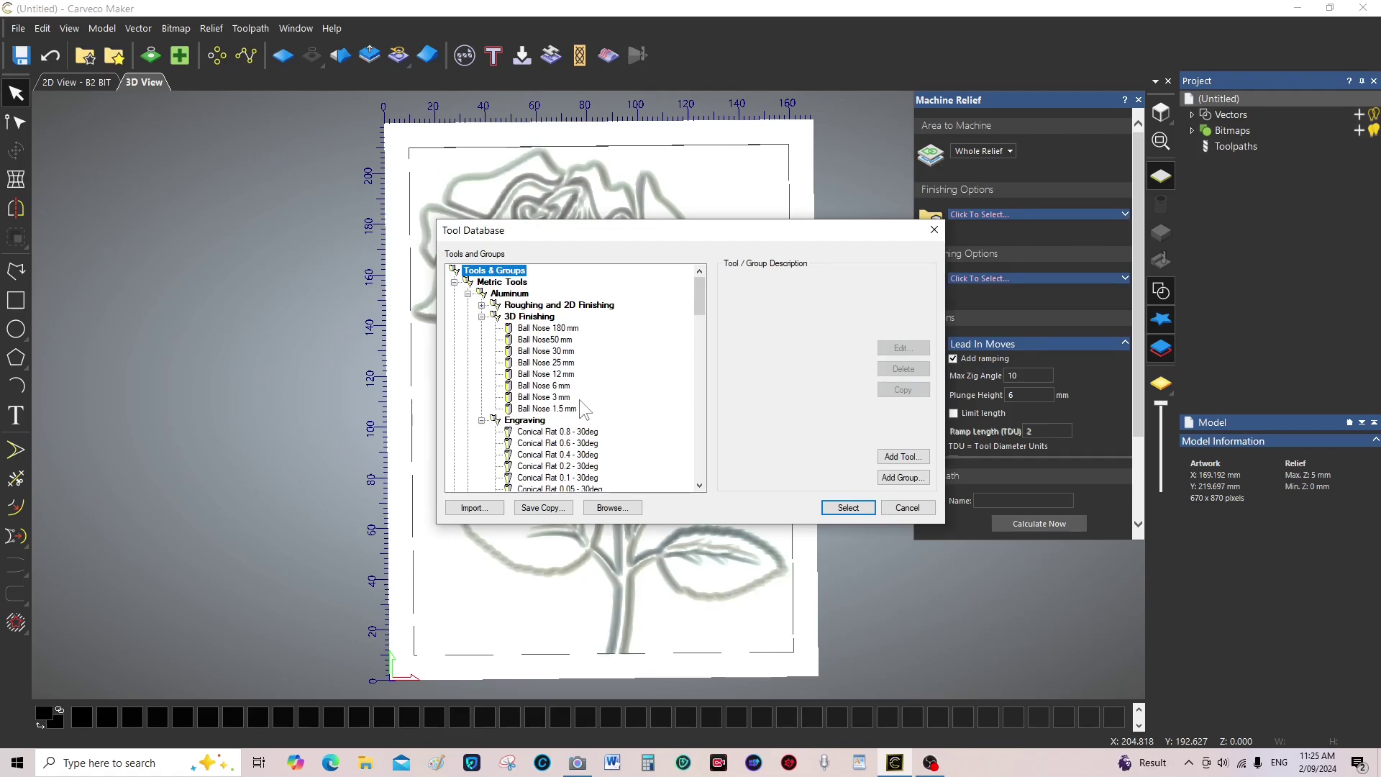
click(533, 400)
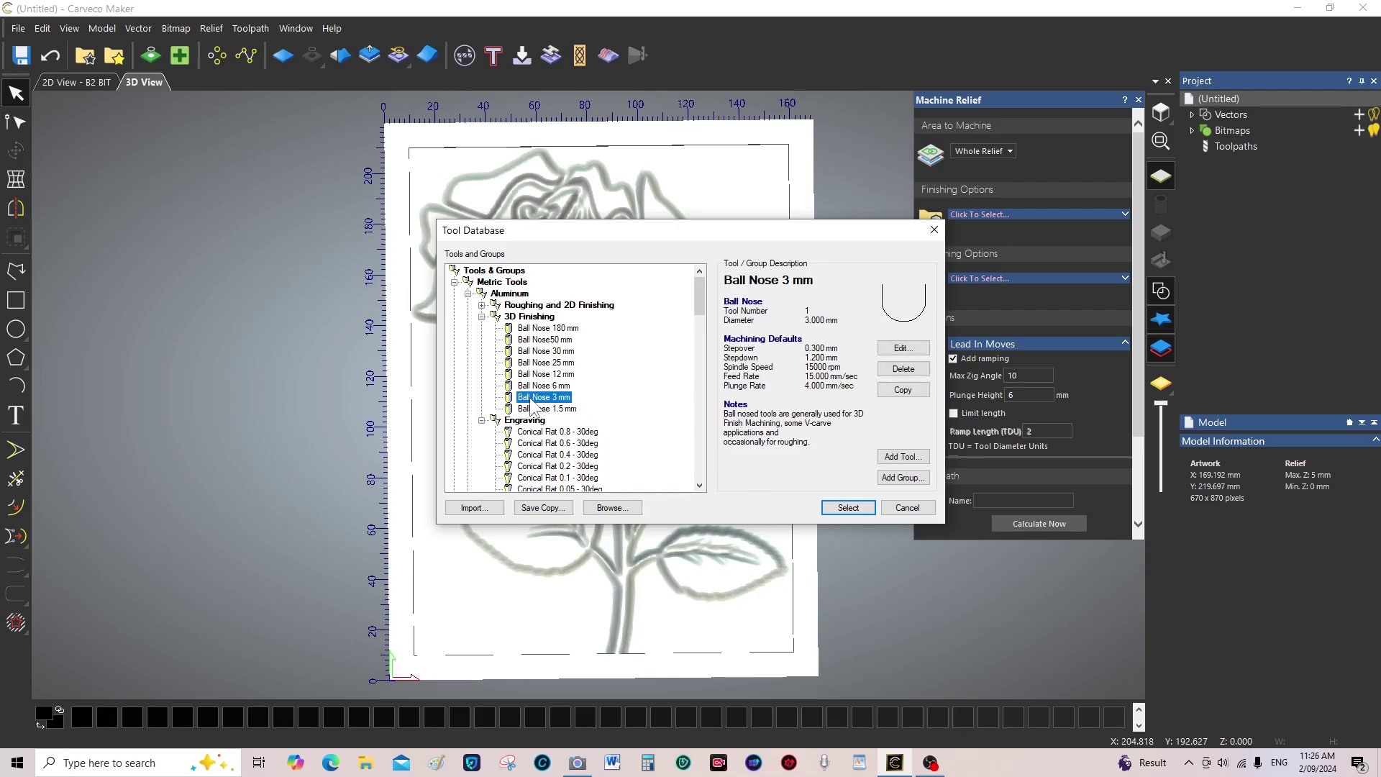
click(848, 508)
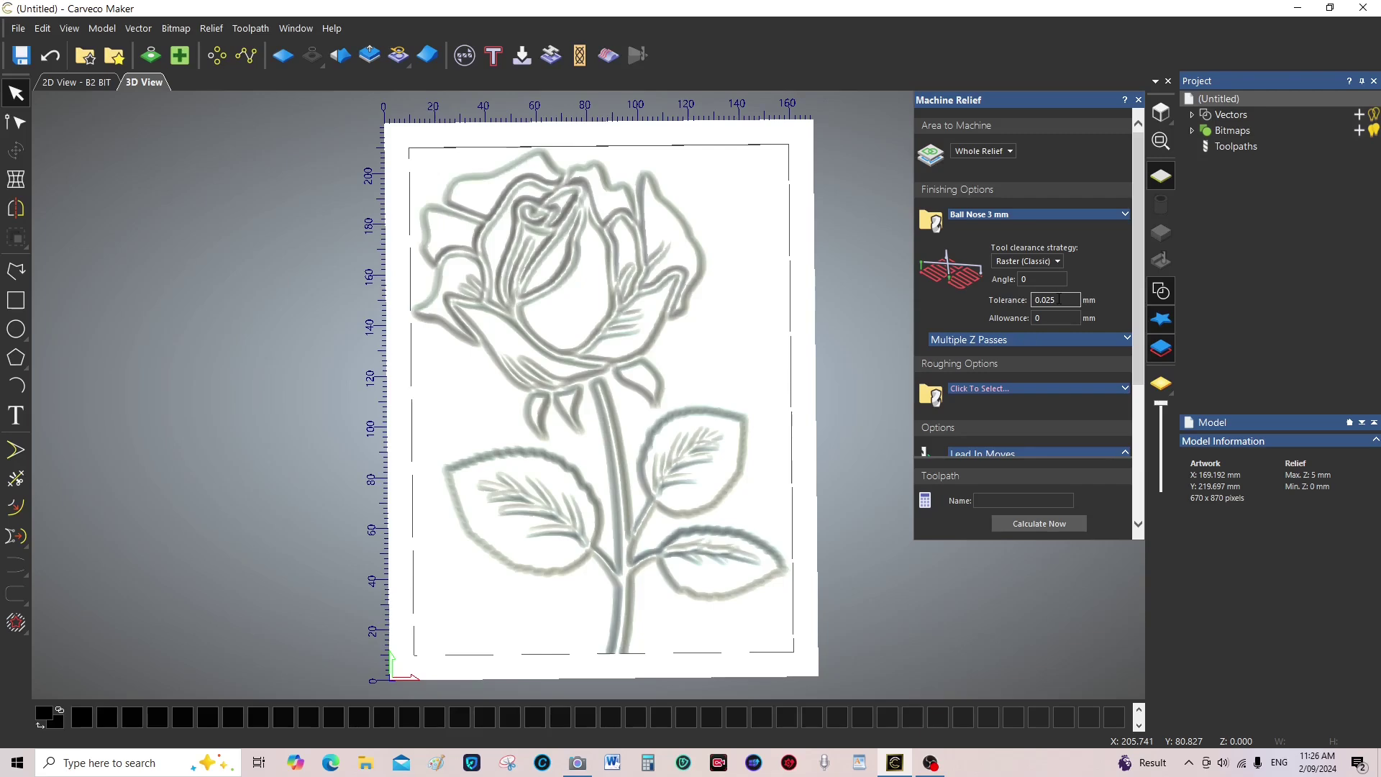
click(1125, 214)
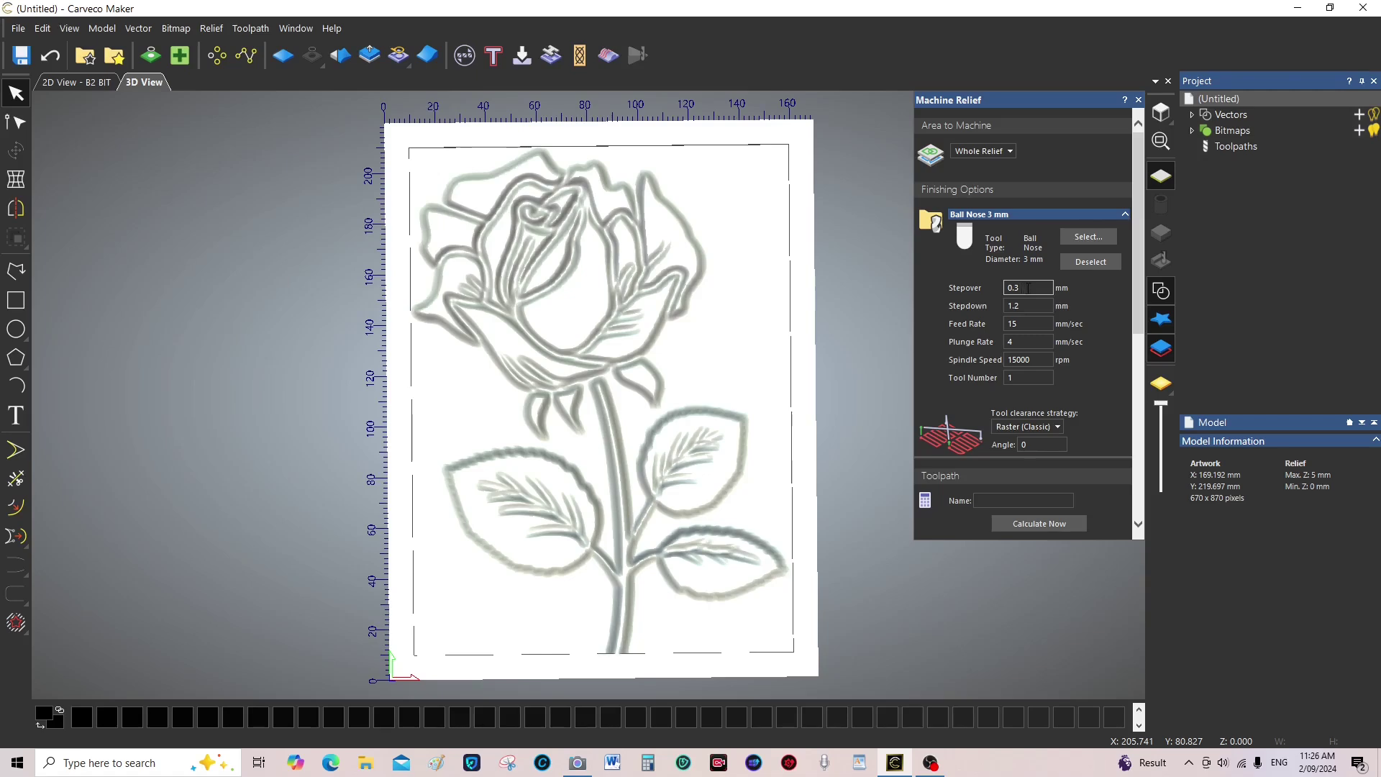
Set finishing stepover 5.5 and feed rate 50 mm/sec, and disable lead-in ramping
click(1029, 290)
text(5.5)
drag(1026, 326, 987, 327)
text(50)
click(1026, 343)
drag(1014, 360, 1010, 369)
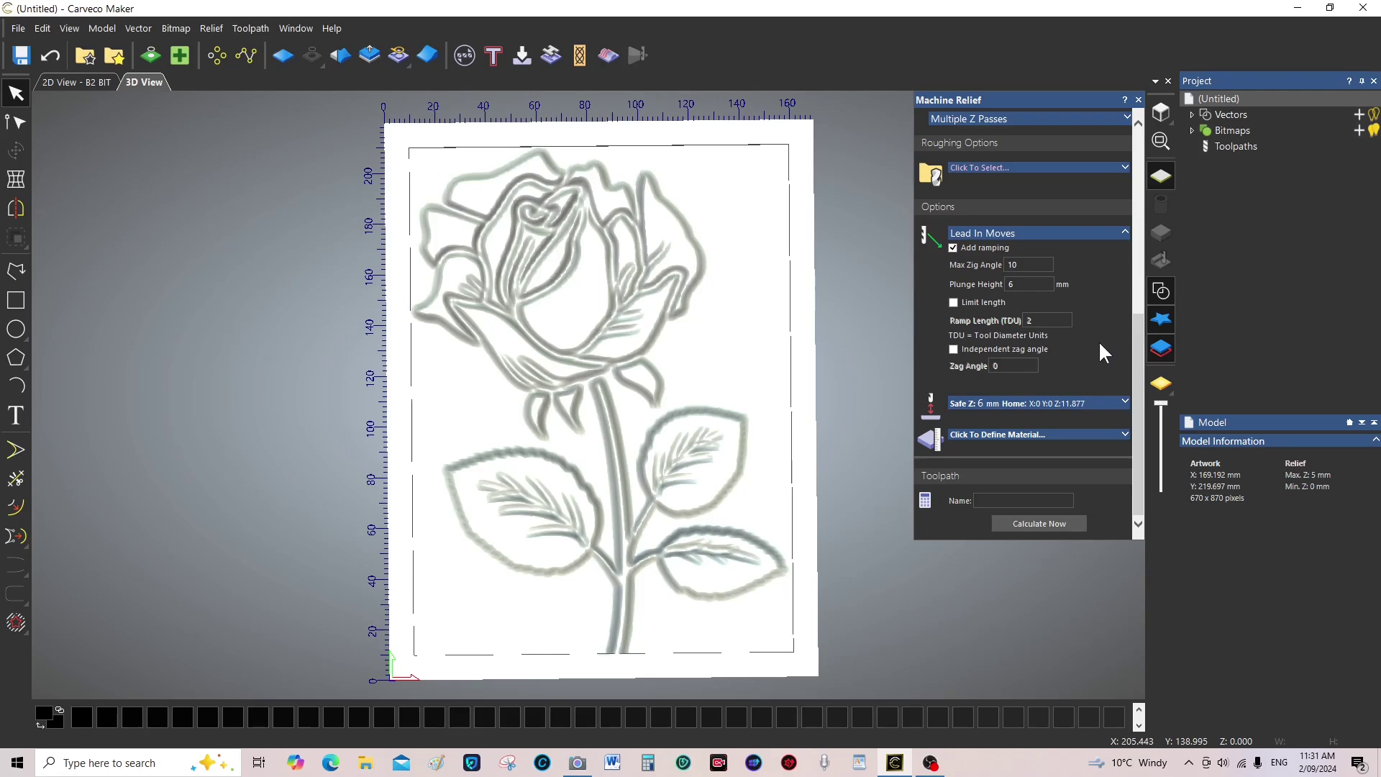
click(952, 248)
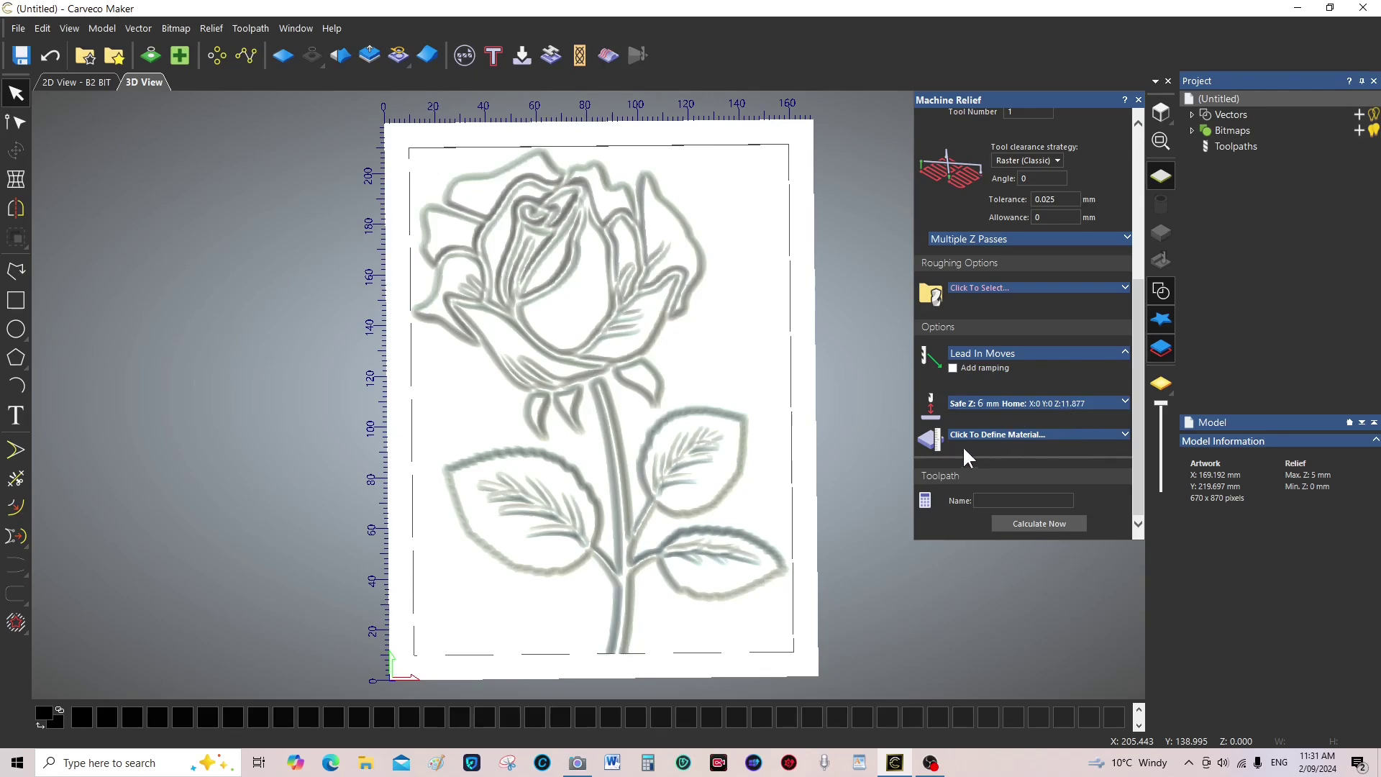
Define the material thickness as 12 mm
click(1126, 433)
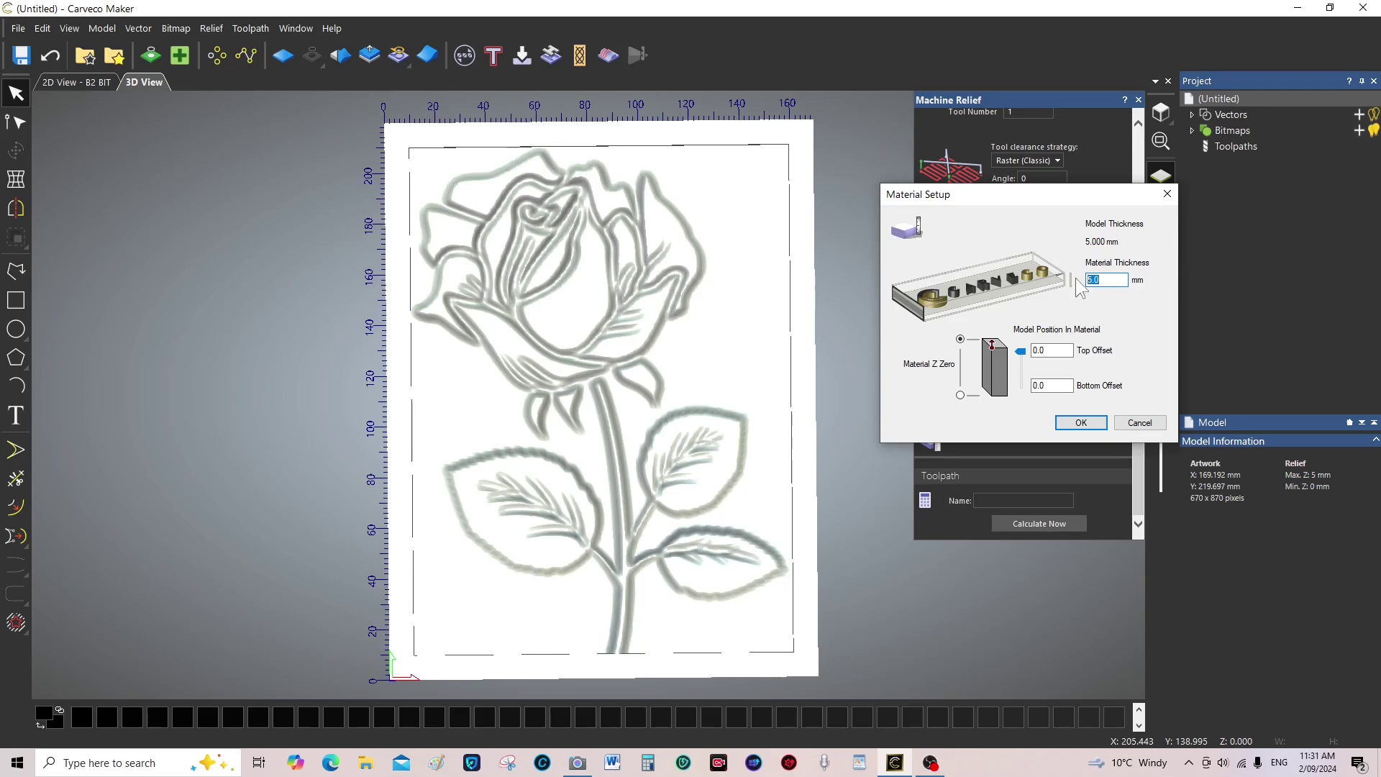
text(12)
click(1081, 422)
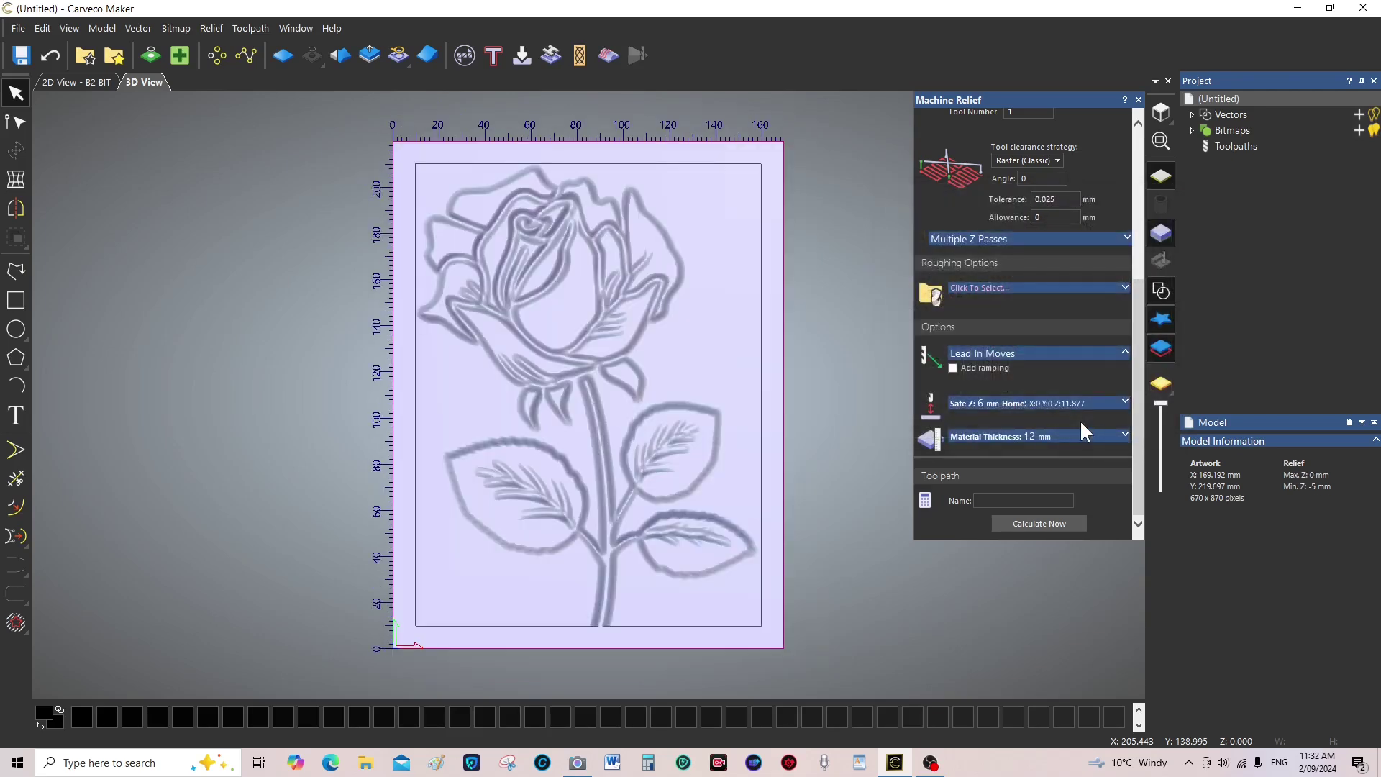
Name the toolpath CUT 1, calculate it, and close the Machine Relief panel
click(984, 502)
text(CUT 1)
click(1030, 521)
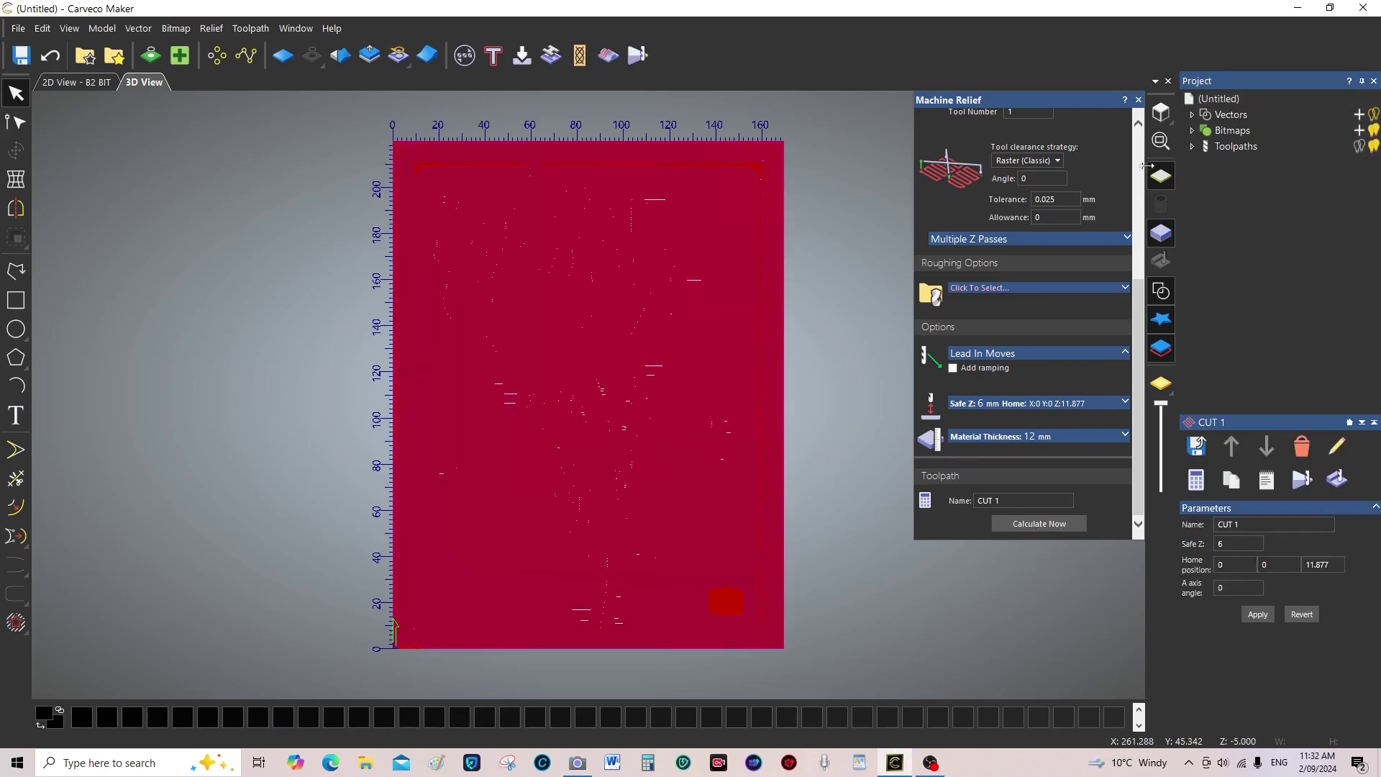
click(1138, 100)
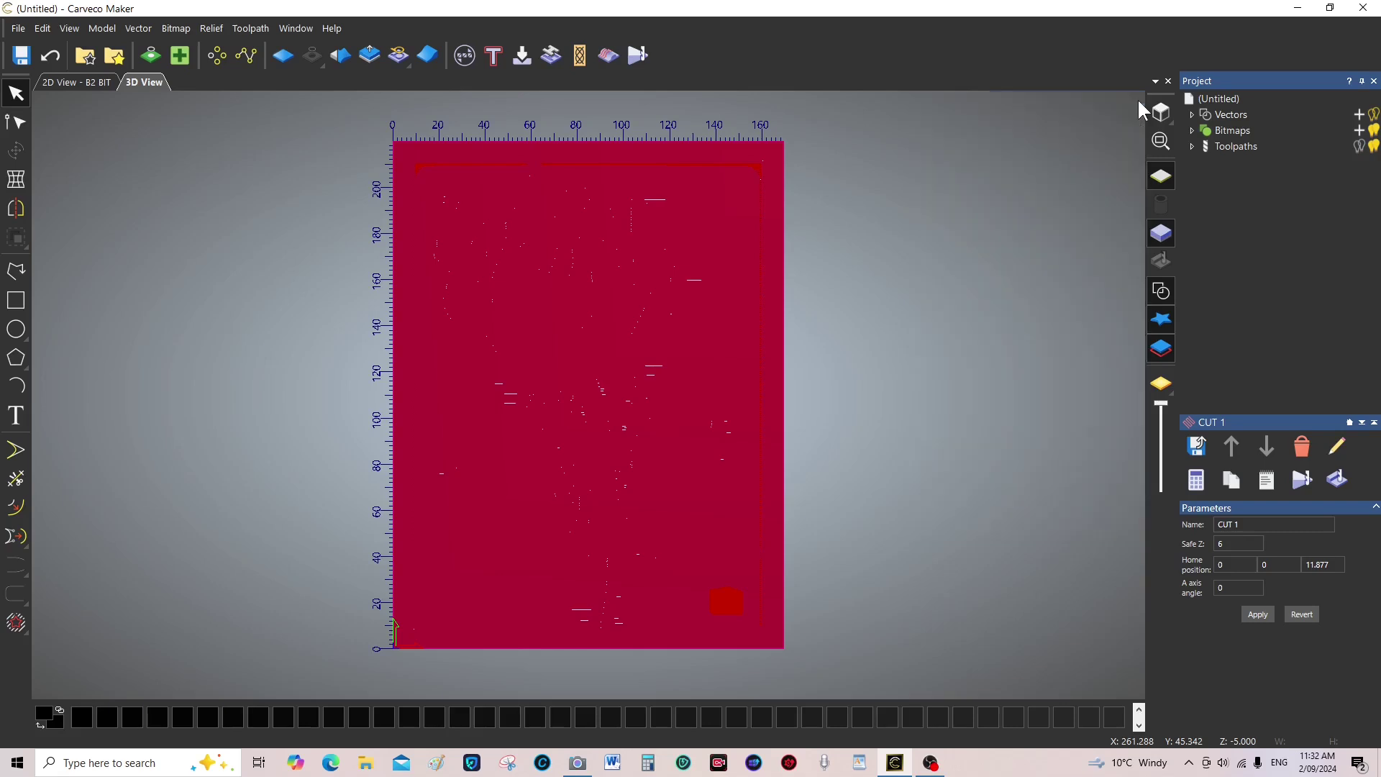
click(258, 26)
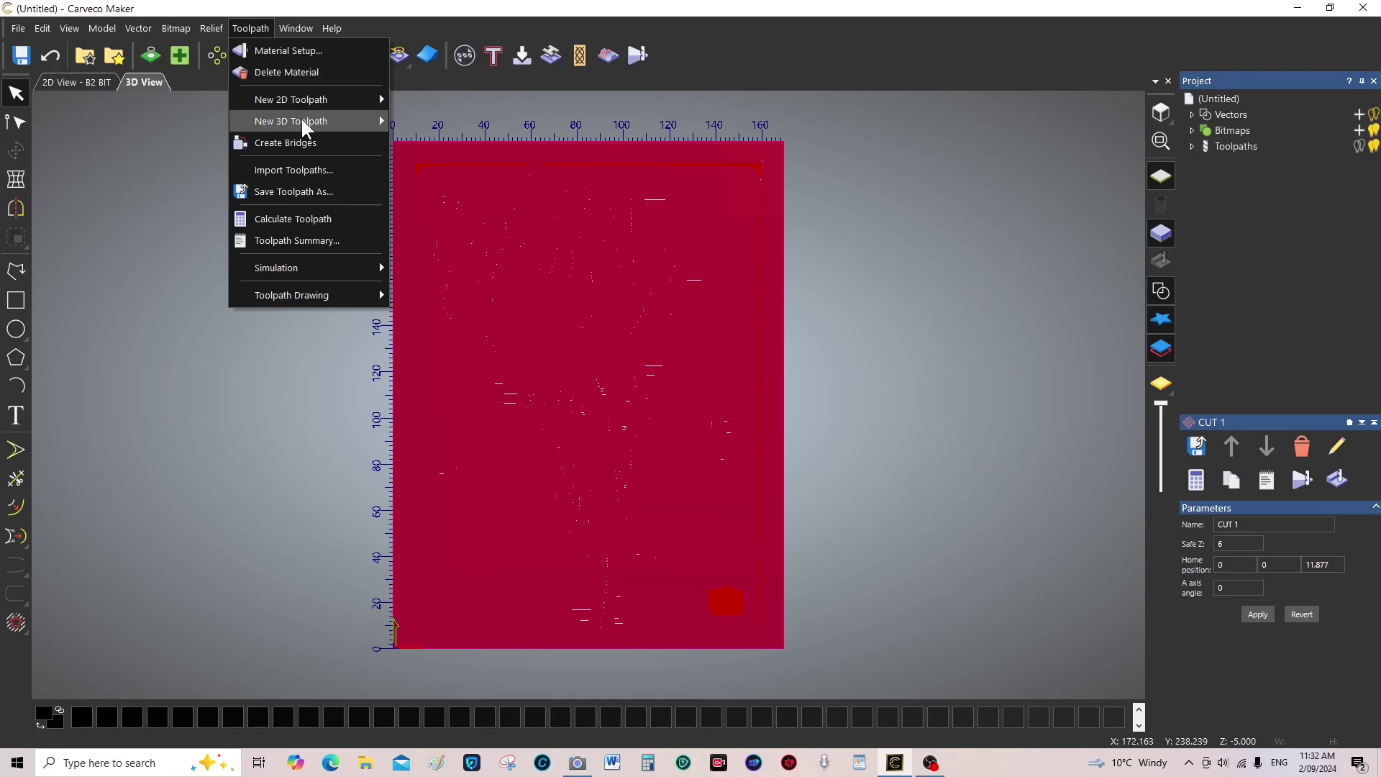
mouse_move(300, 121)
click(451, 121)
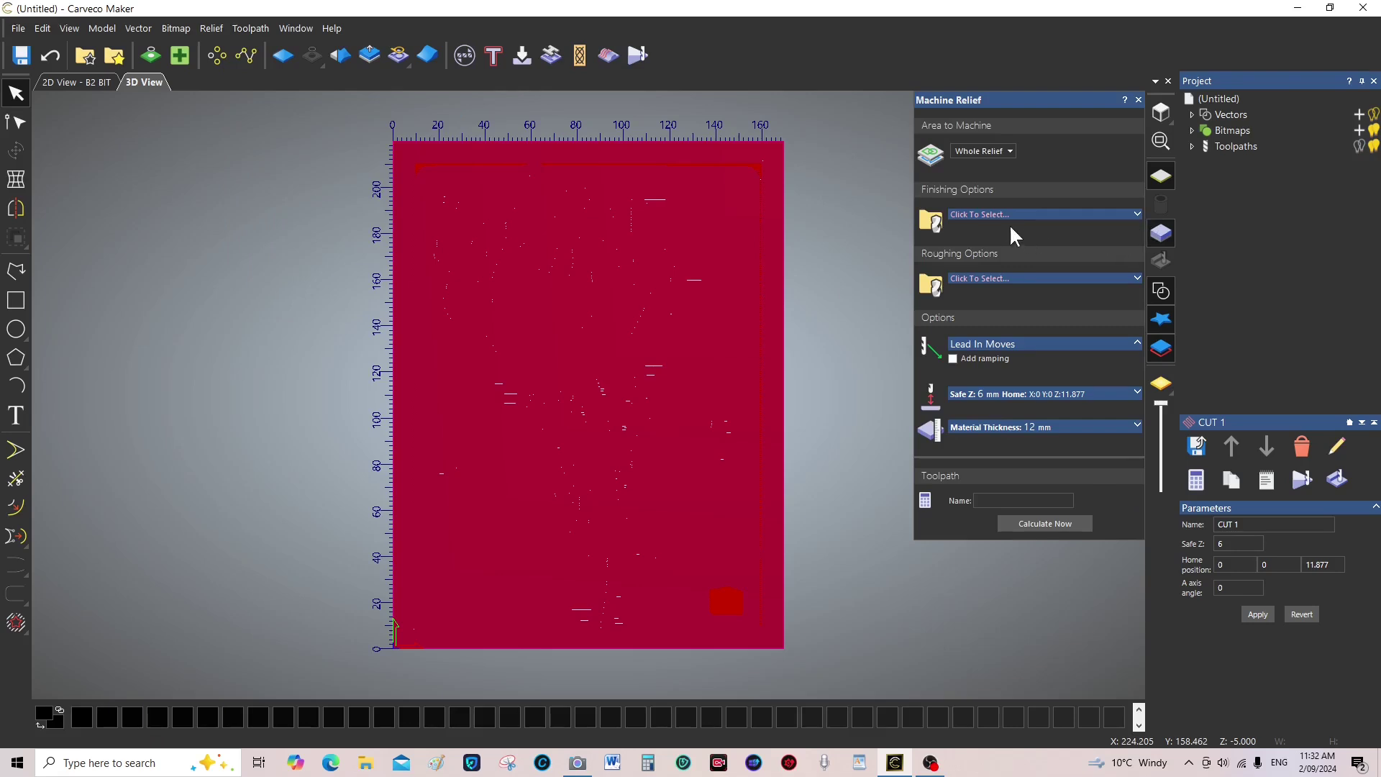
click(1137, 214)
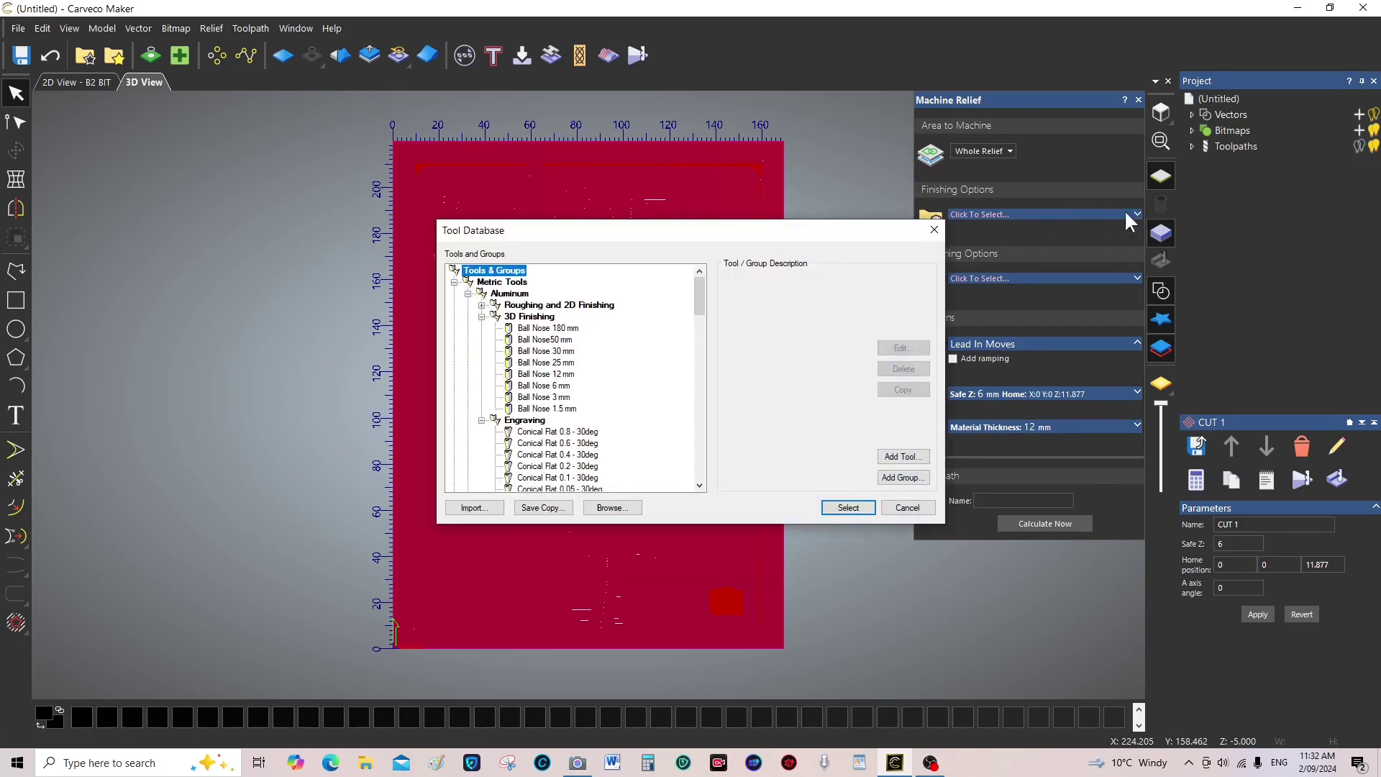
click(546, 409)
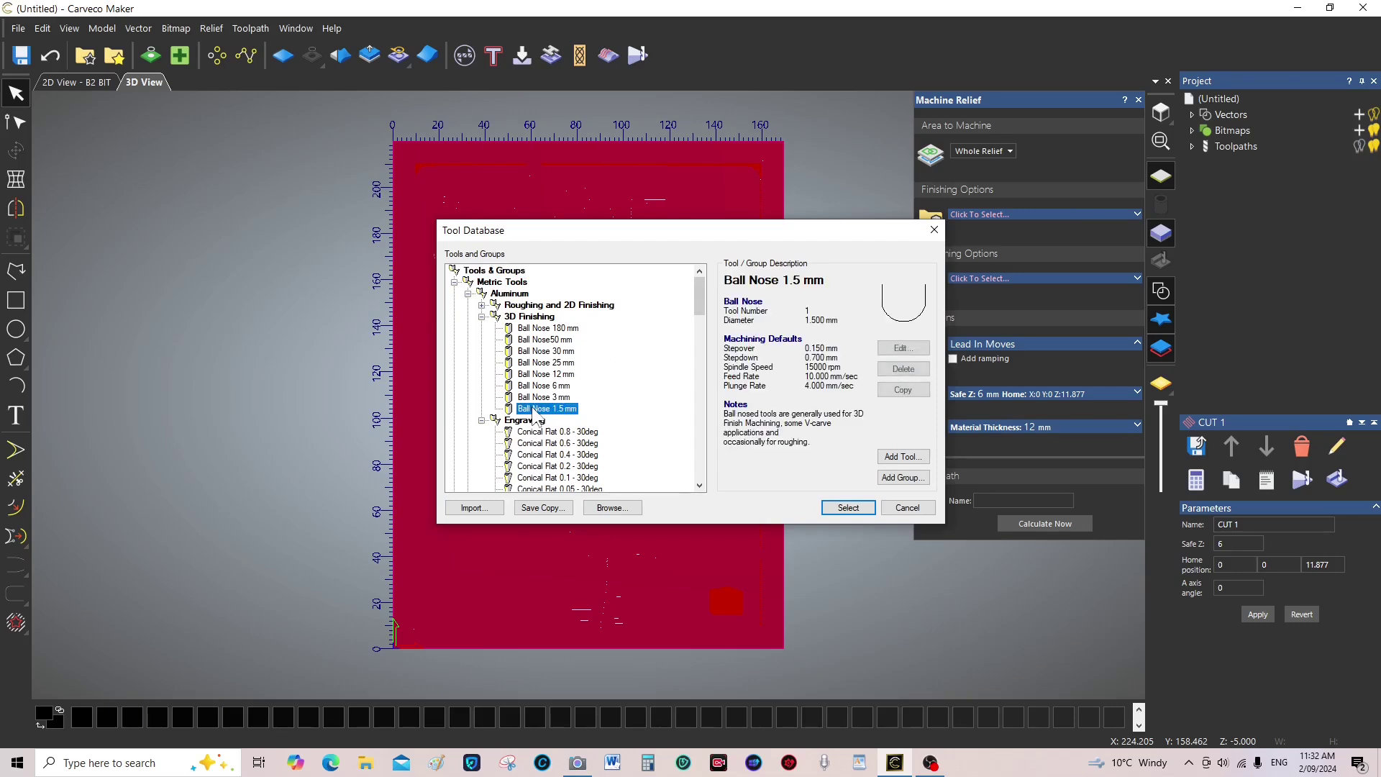
click(853, 508)
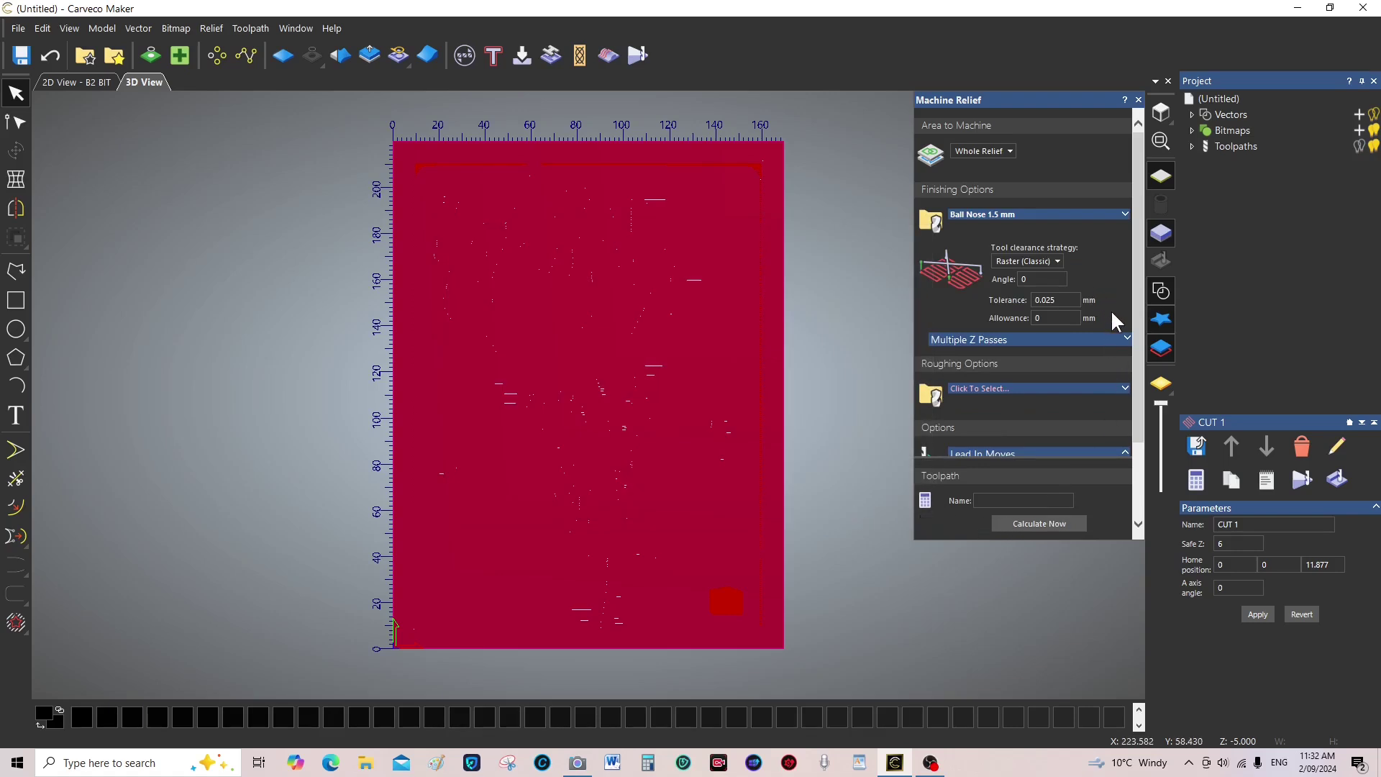
scroll(1112, 333, down, 2)
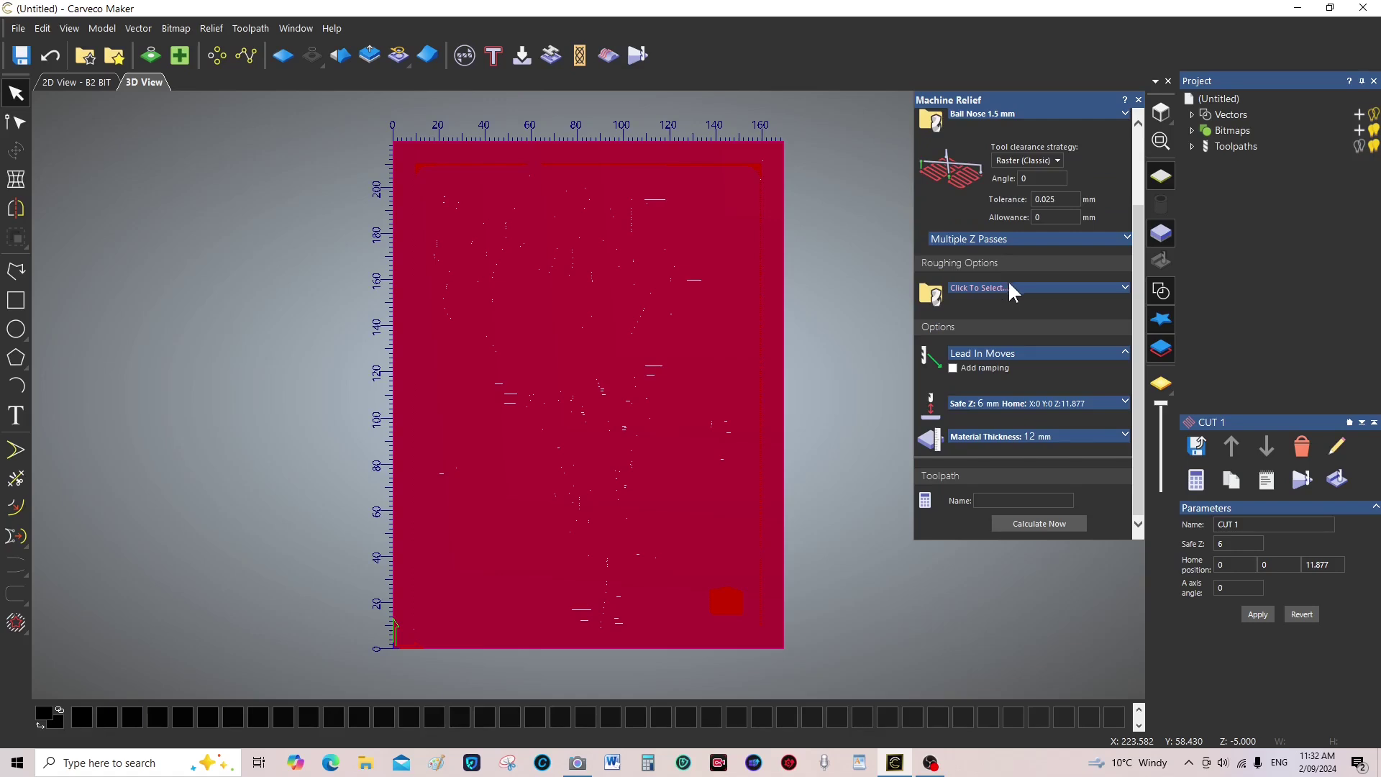
scroll(1026, 285, up, 2)
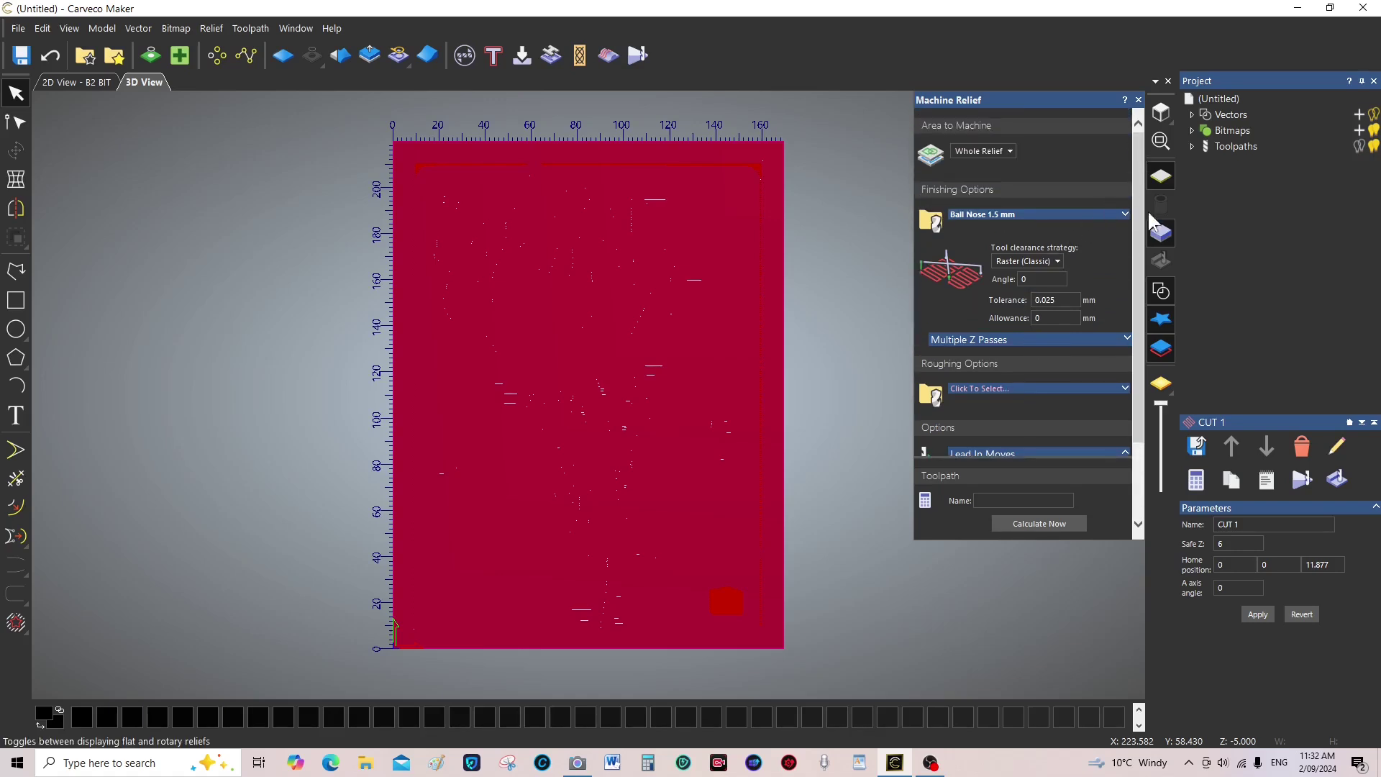
Give the Ball Nose 1.5 mm pass stepdown 1.5, feed 25, plunge 12, 24000 rpm, named CUT 2
click(1124, 214)
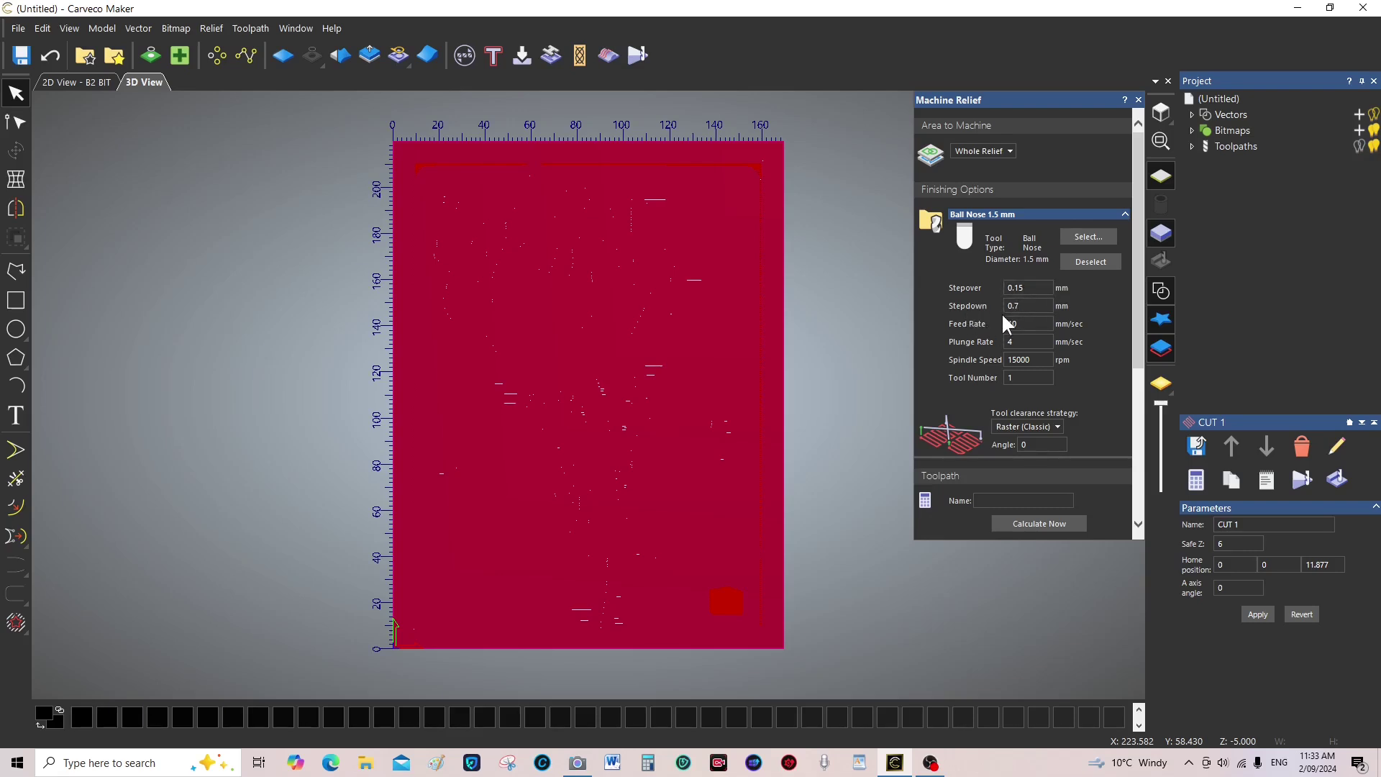
click(1021, 307)
drag(1020, 344, 1004, 341)
drag(1017, 358, 1008, 360)
scroll(1092, 388, down, 2)
scroll(1105, 395, down, 2)
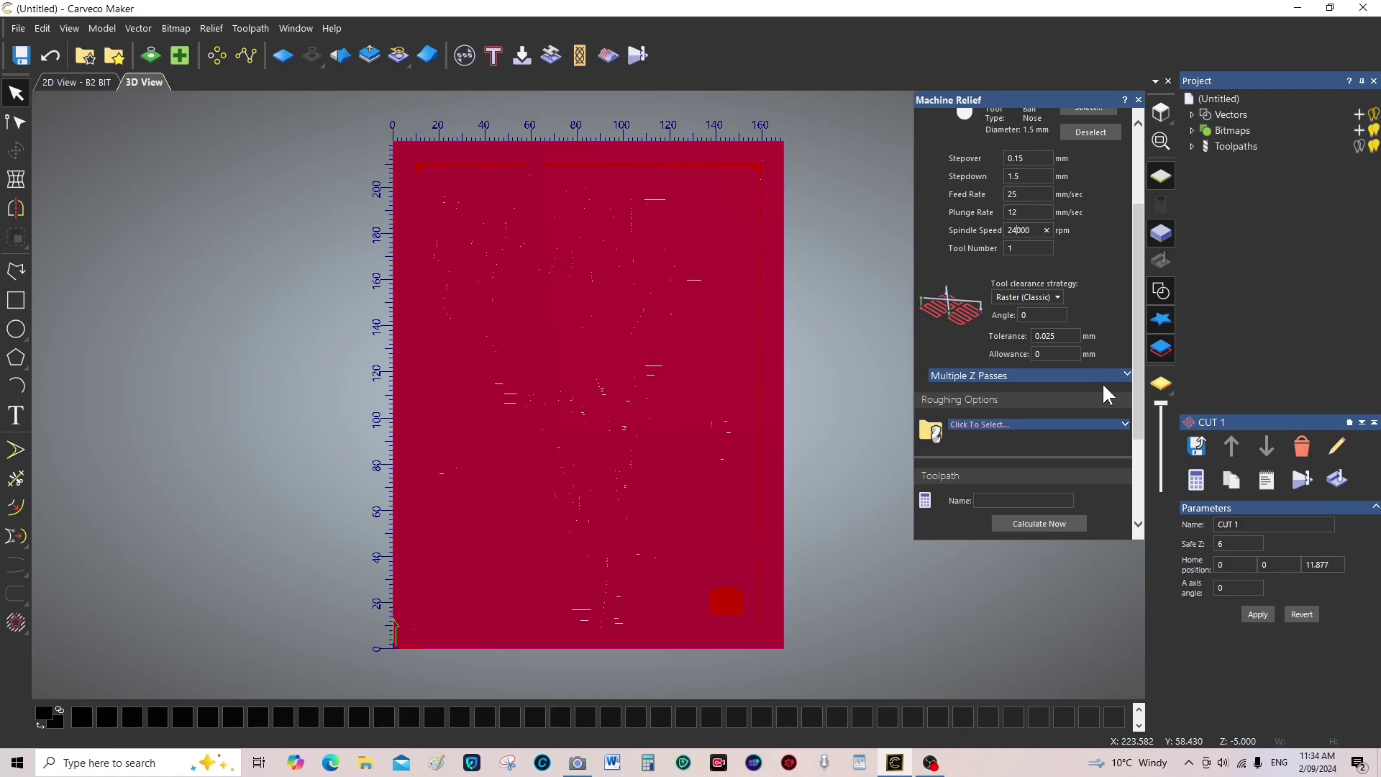
scroll(1103, 382, down, 3)
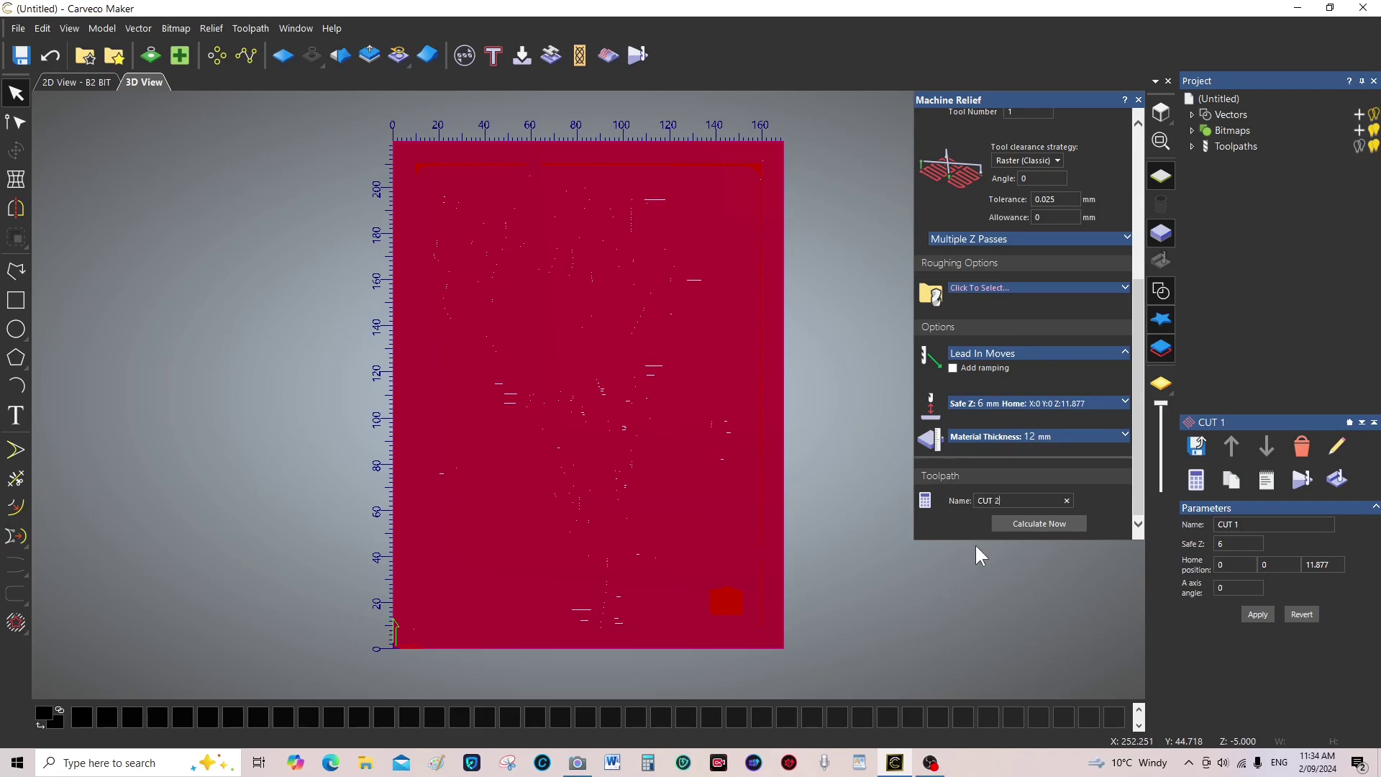
Calculate CUT 2, then simulate both CUT 1 and CUT 2 toolpaths on the block
click(1047, 523)
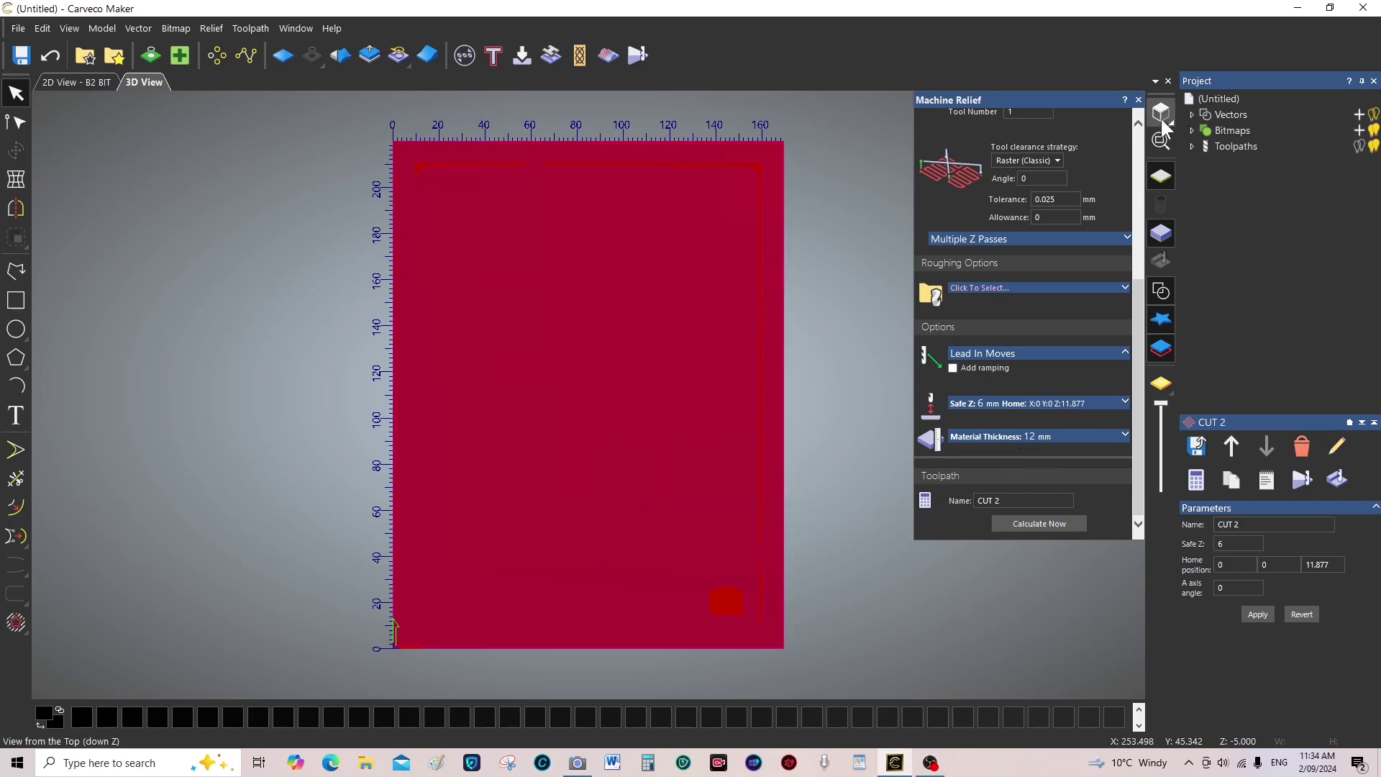
click(1139, 100)
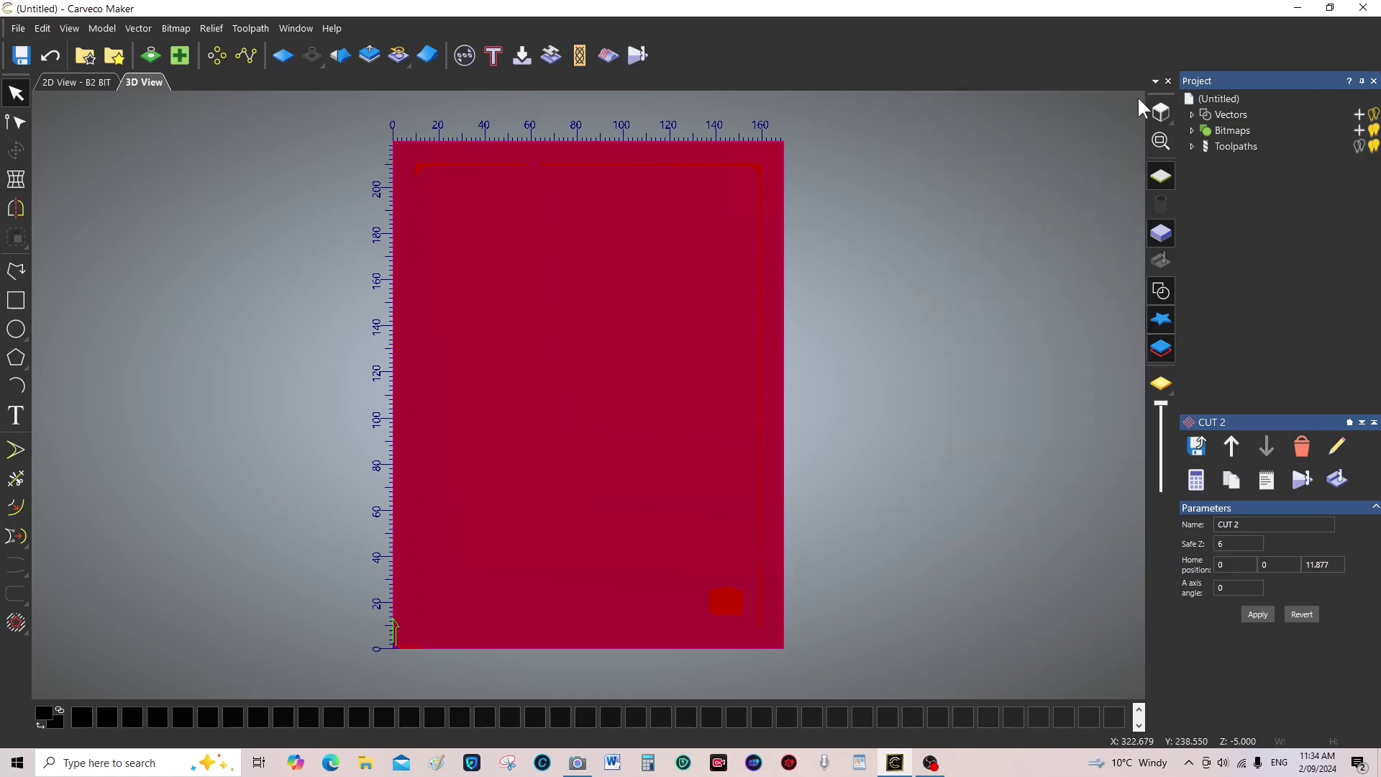
double_click(1239, 144)
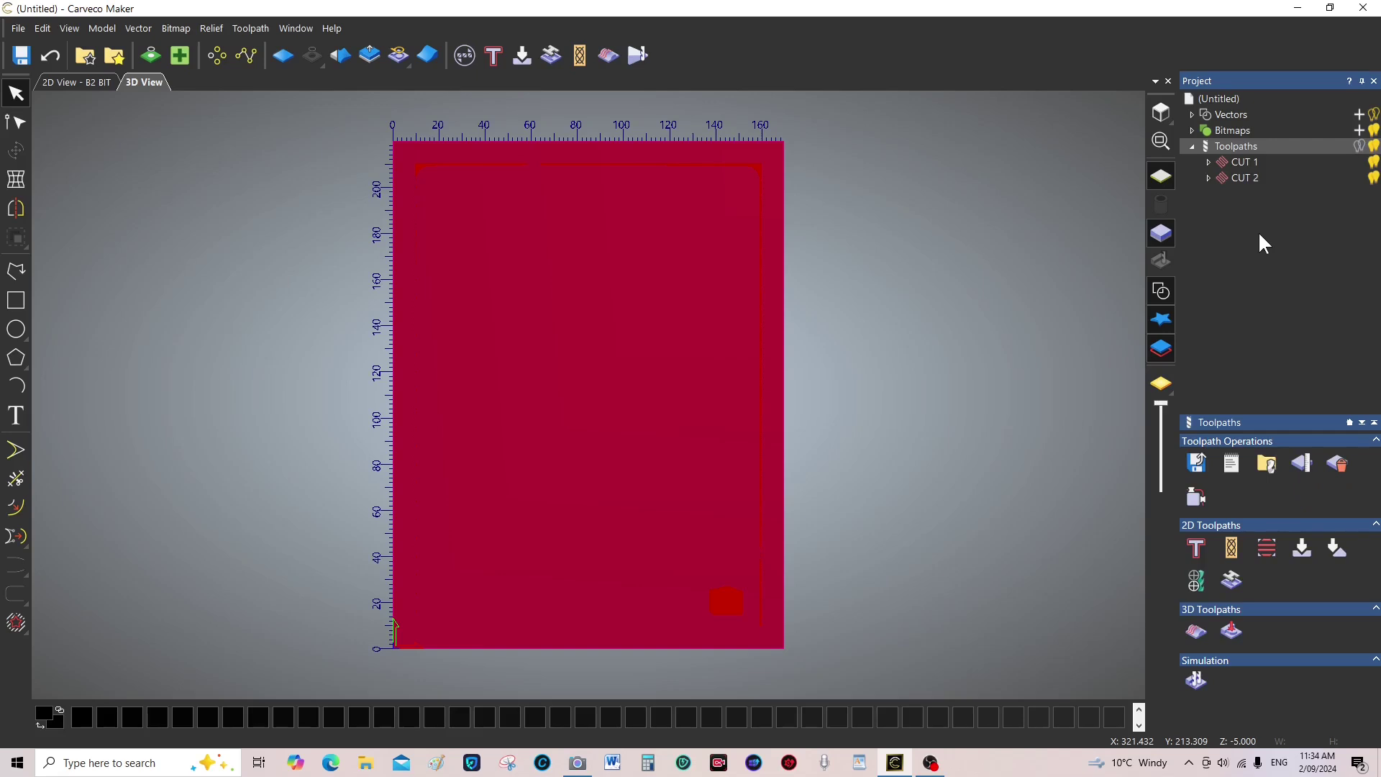
click(1195, 680)
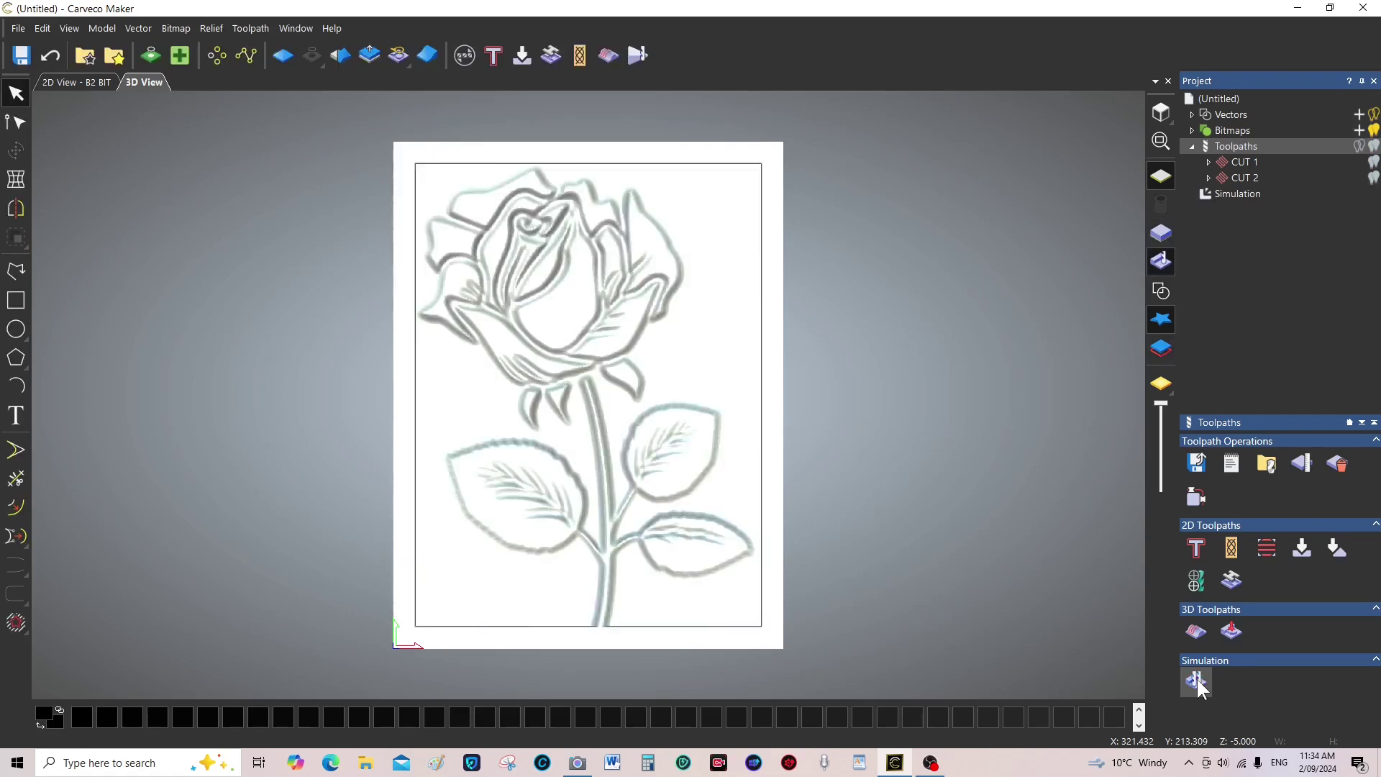
In the Simulation settings, choose Light Oak (V) from the Material list
click(1230, 196)
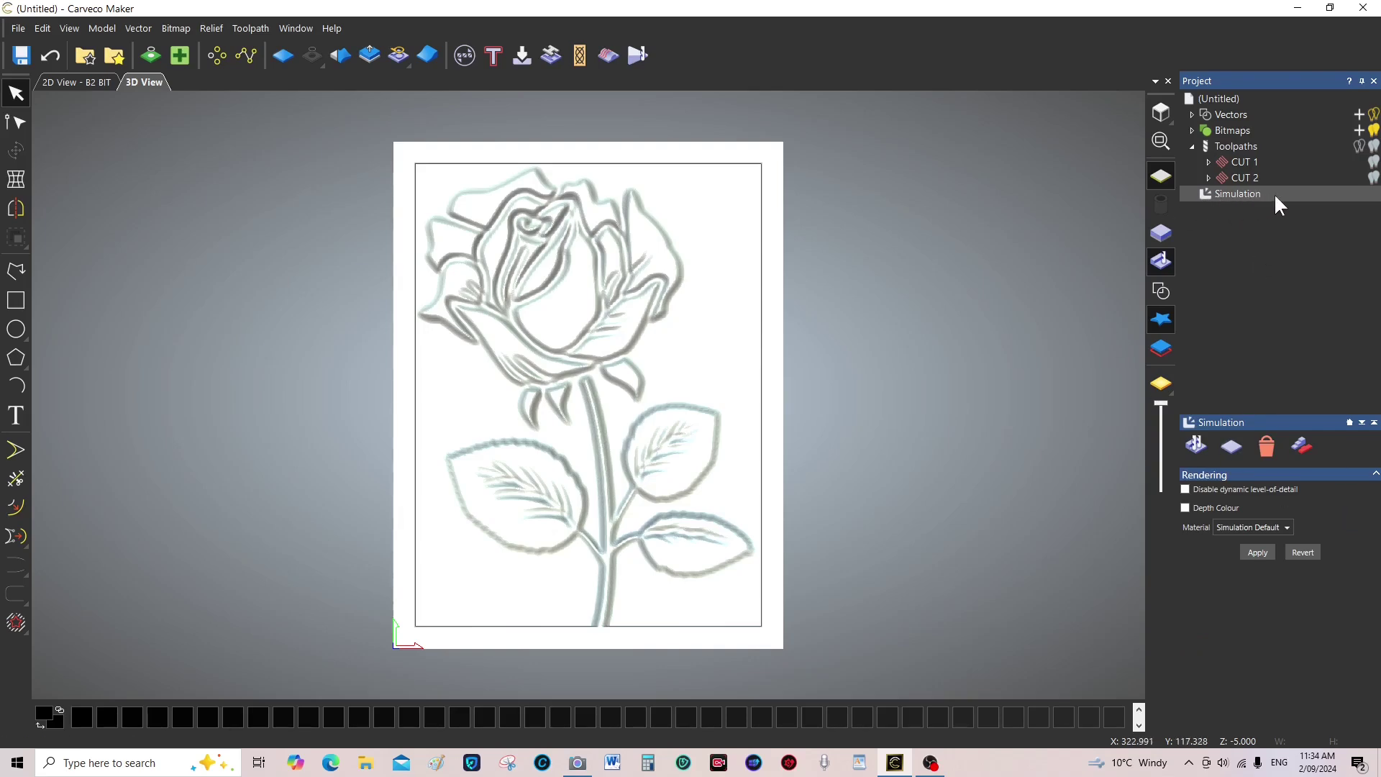
click(1287, 528)
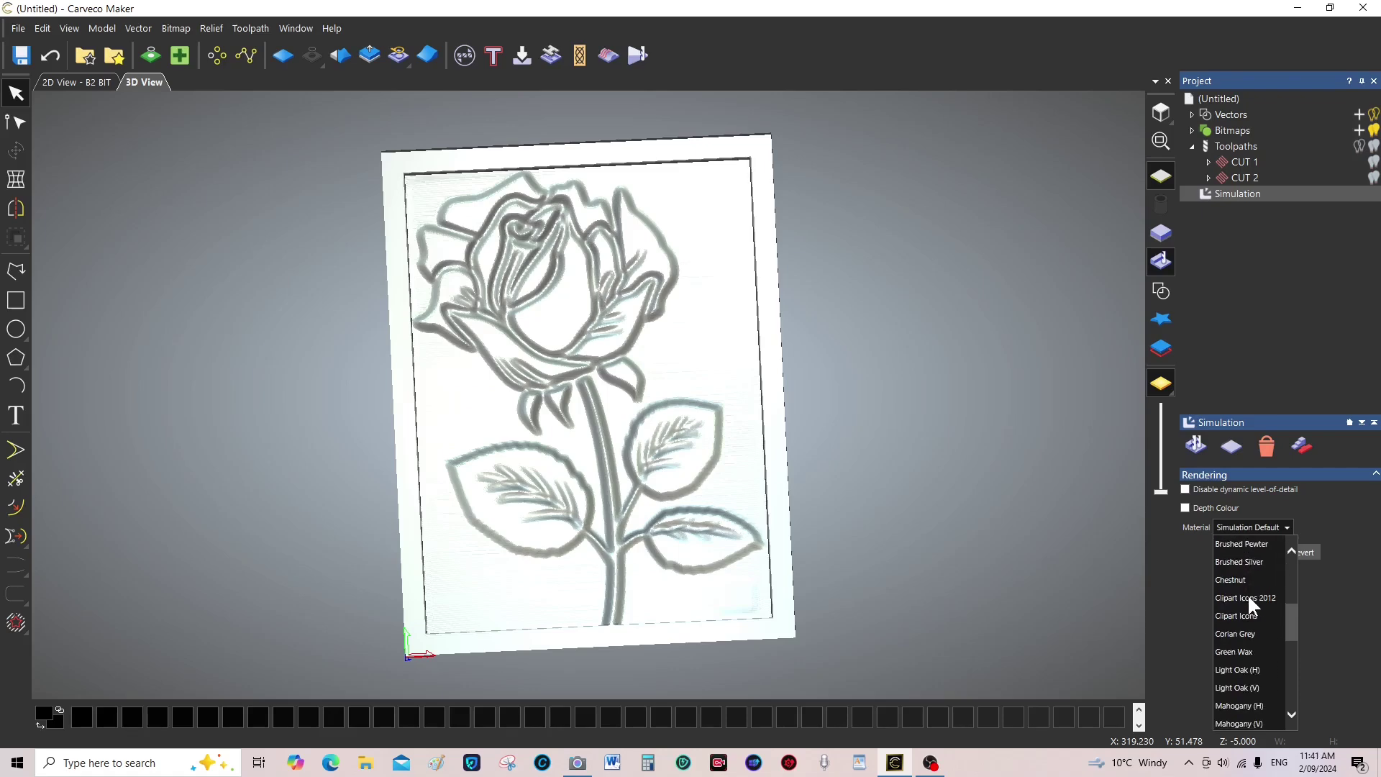
scroll(1248, 605, down, 1)
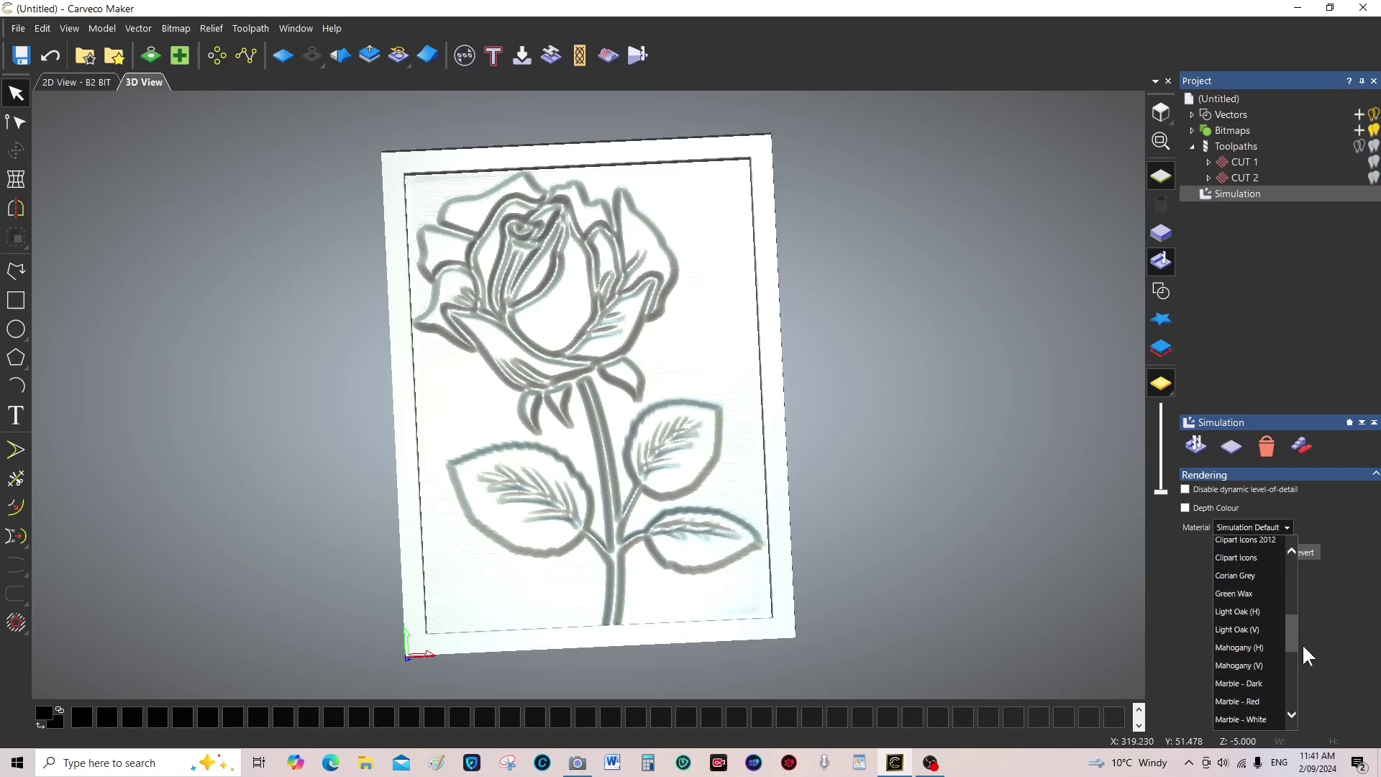
click(1242, 629)
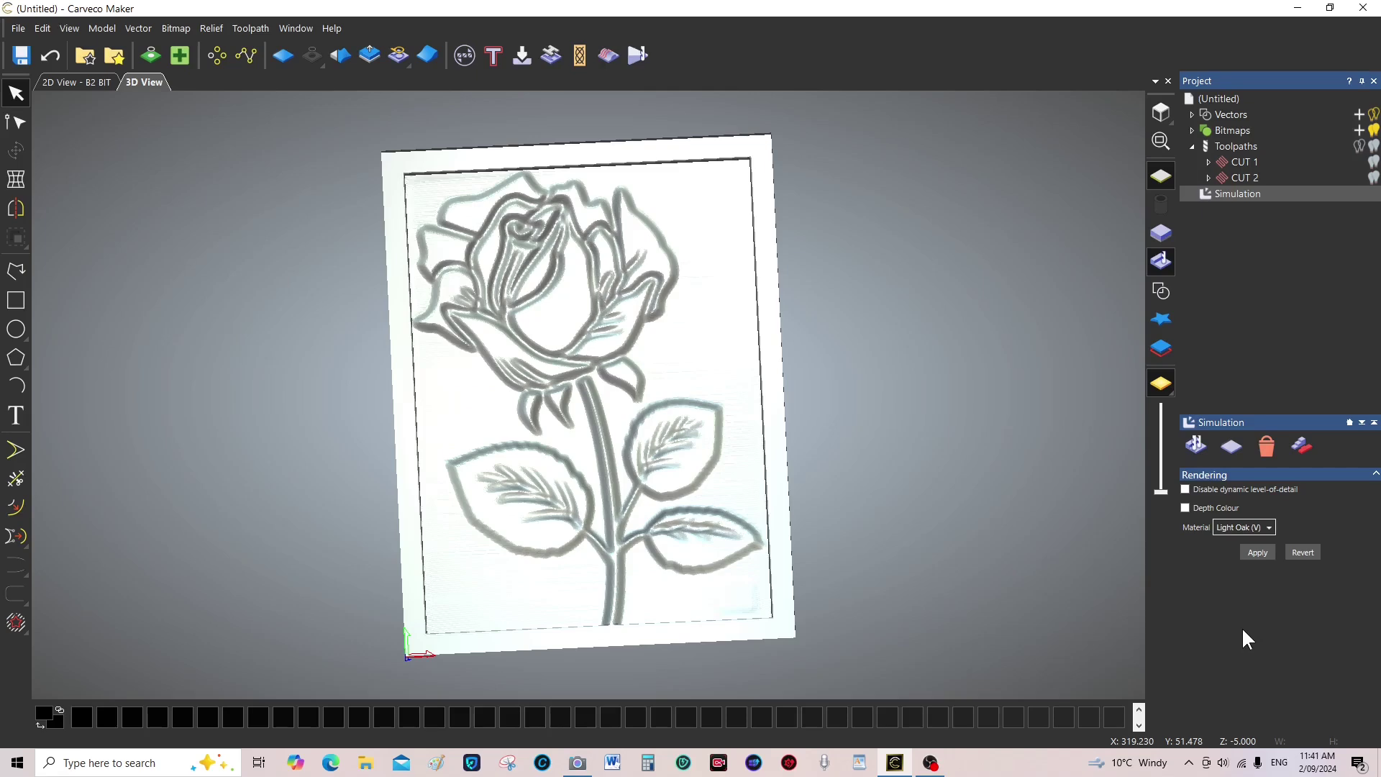
Apply the Light Oak wood texture, tilt the carved rose panel and show the rulers
click(1258, 552)
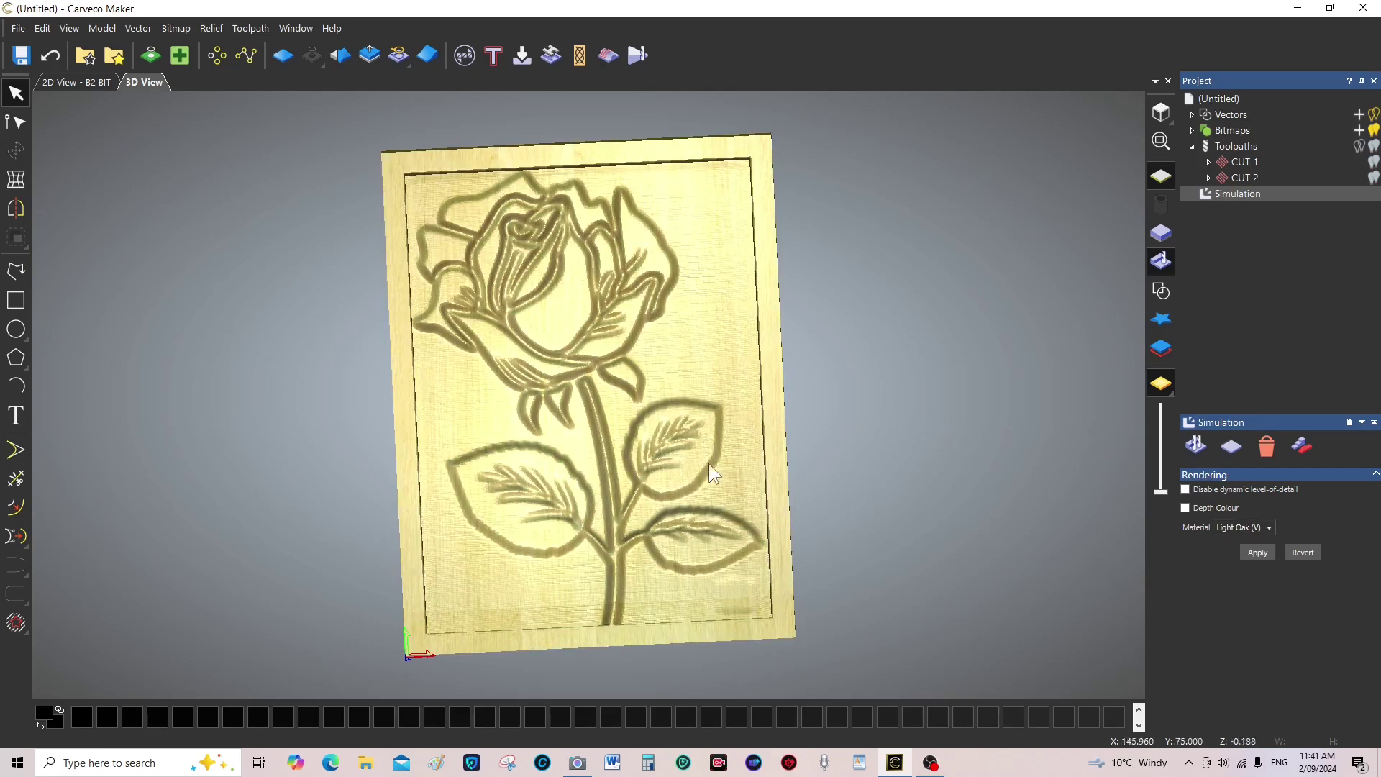
scroll(647, 463, down, 1)
drag(616, 472, 632, 327)
scroll(629, 336, up, 1)
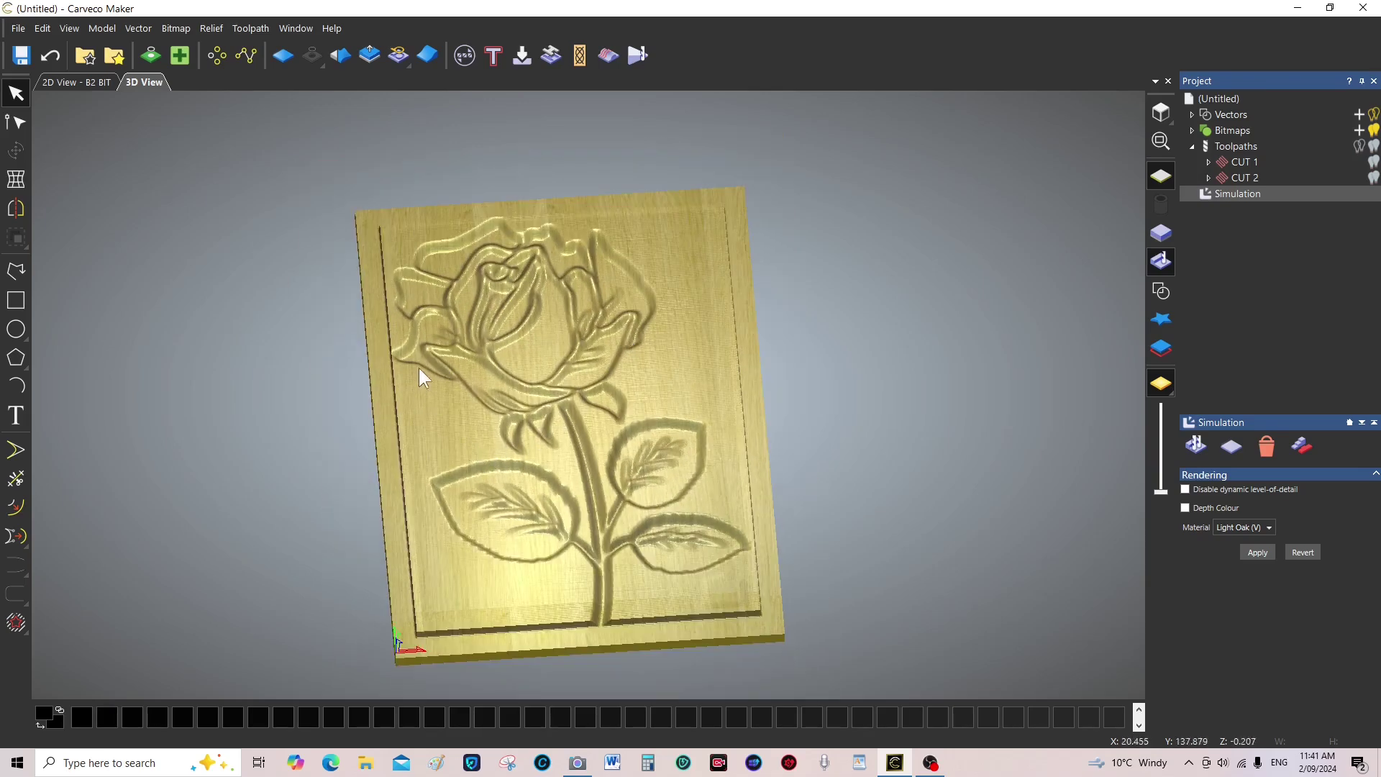
key(ctrl+r)
Hide the rulers and orbit the panel through several angles to a nearly front-on view
drag(481, 404, 515, 304)
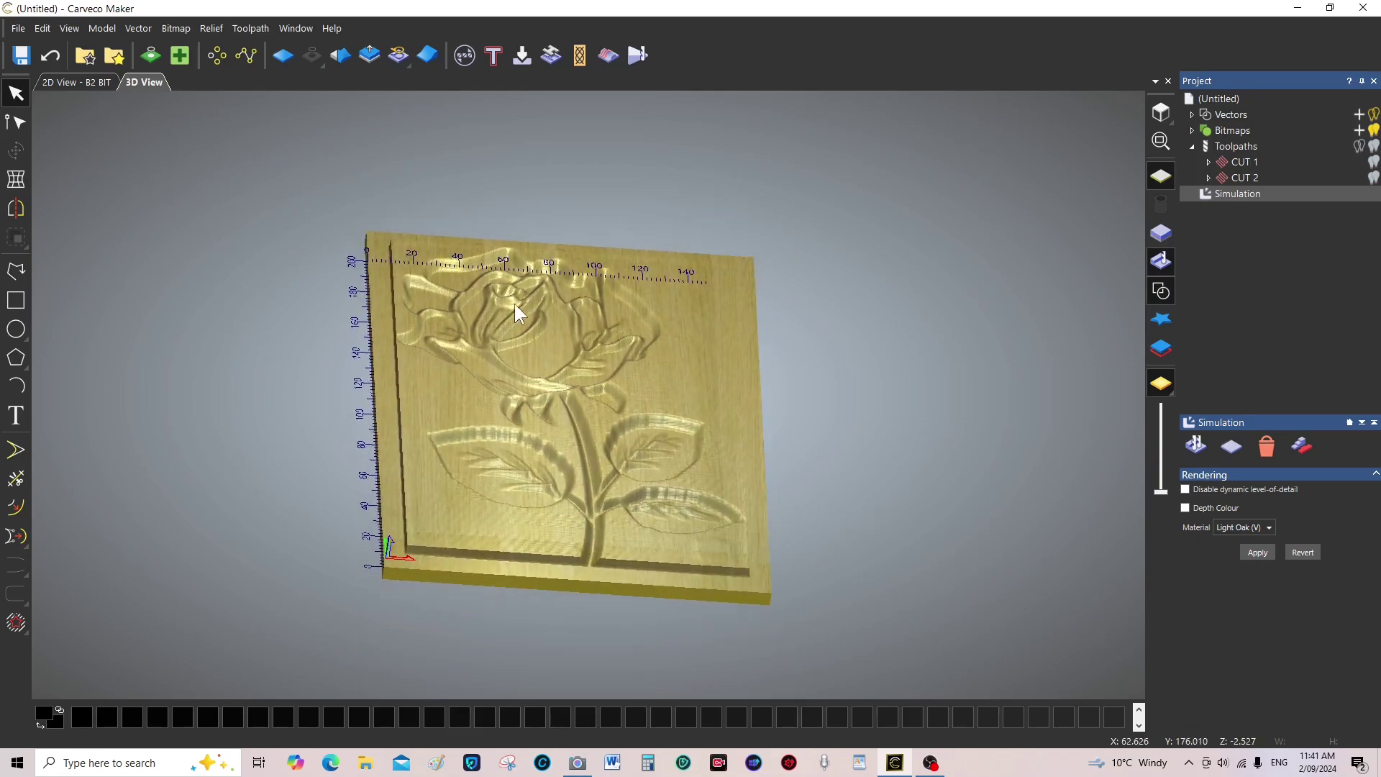
click(1161, 289)
drag(598, 471, 512, 476)
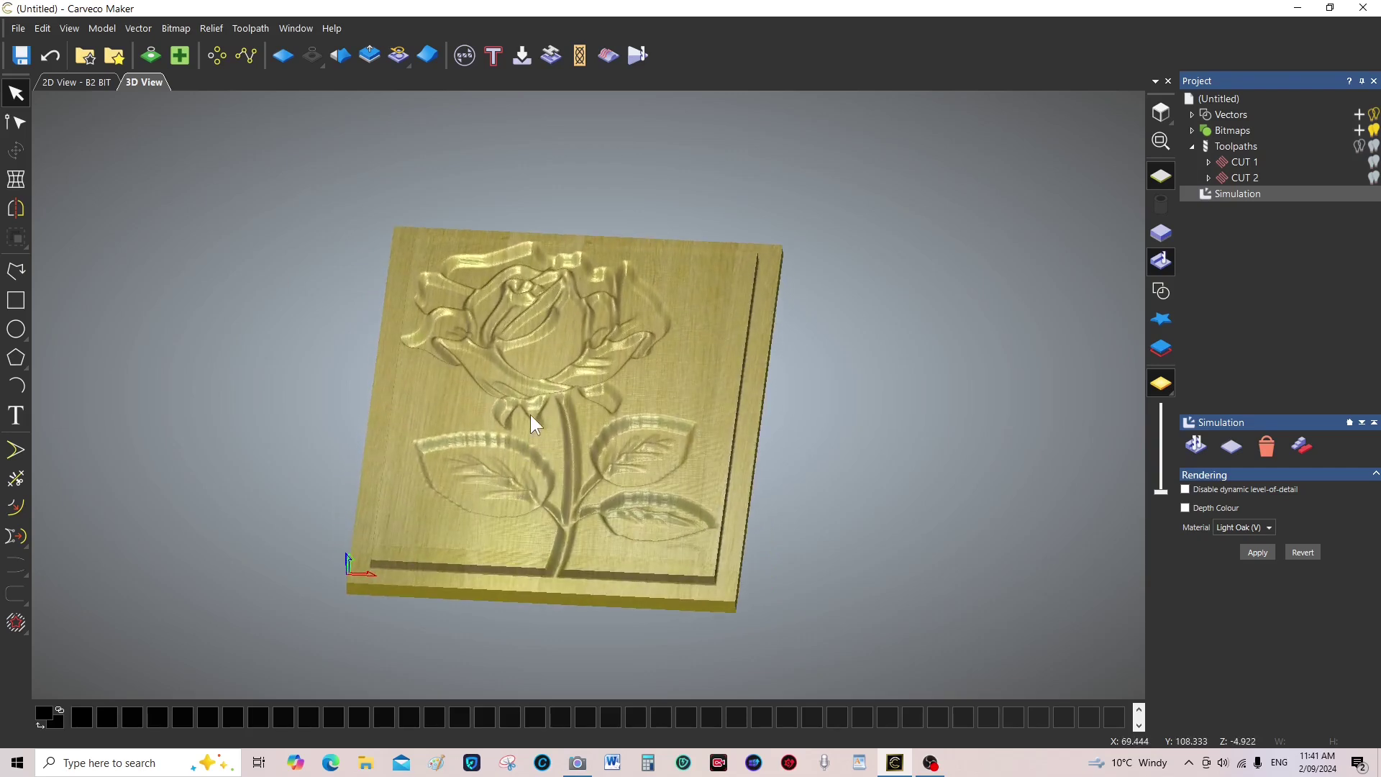
drag(530, 415, 550, 451)
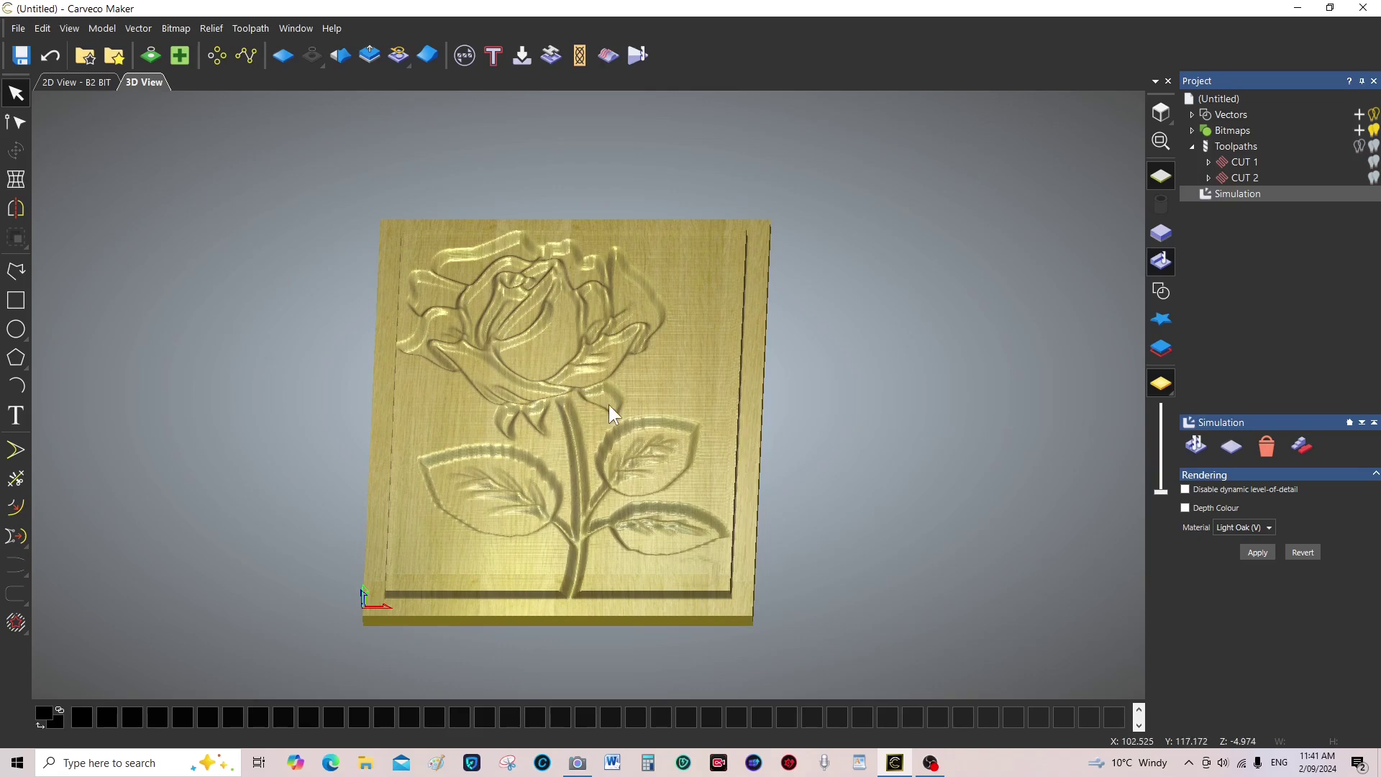
scroll(585, 426, up, 3)
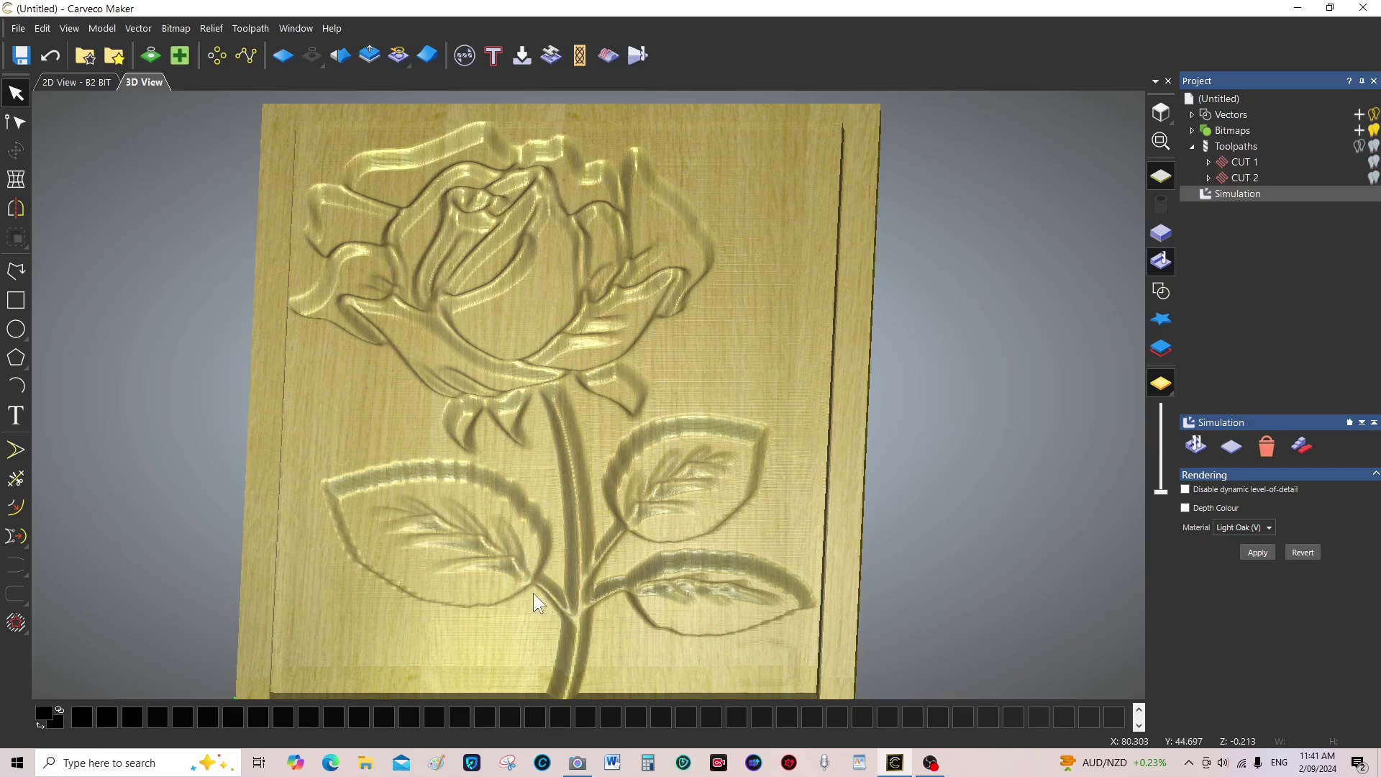
drag(544, 591, 549, 564)
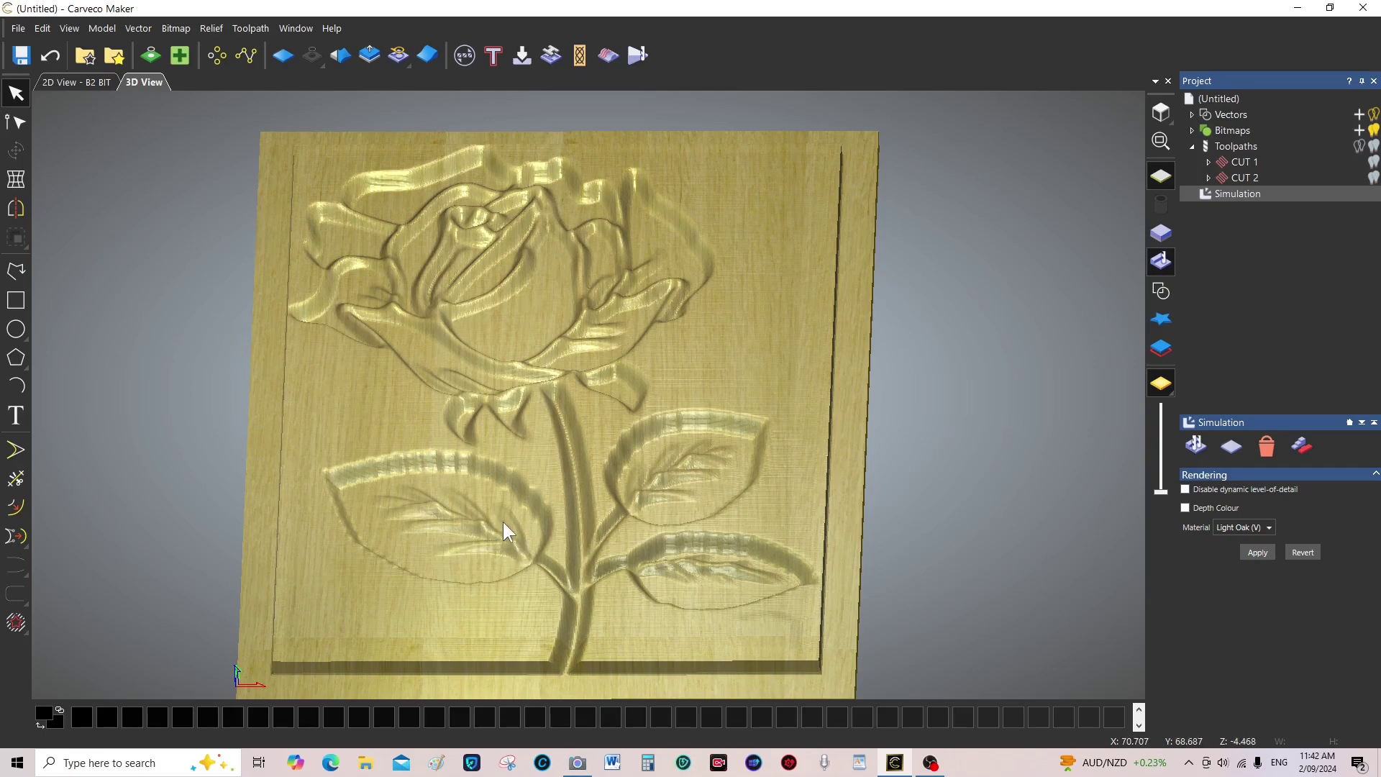
scroll(503, 521, up, 3)
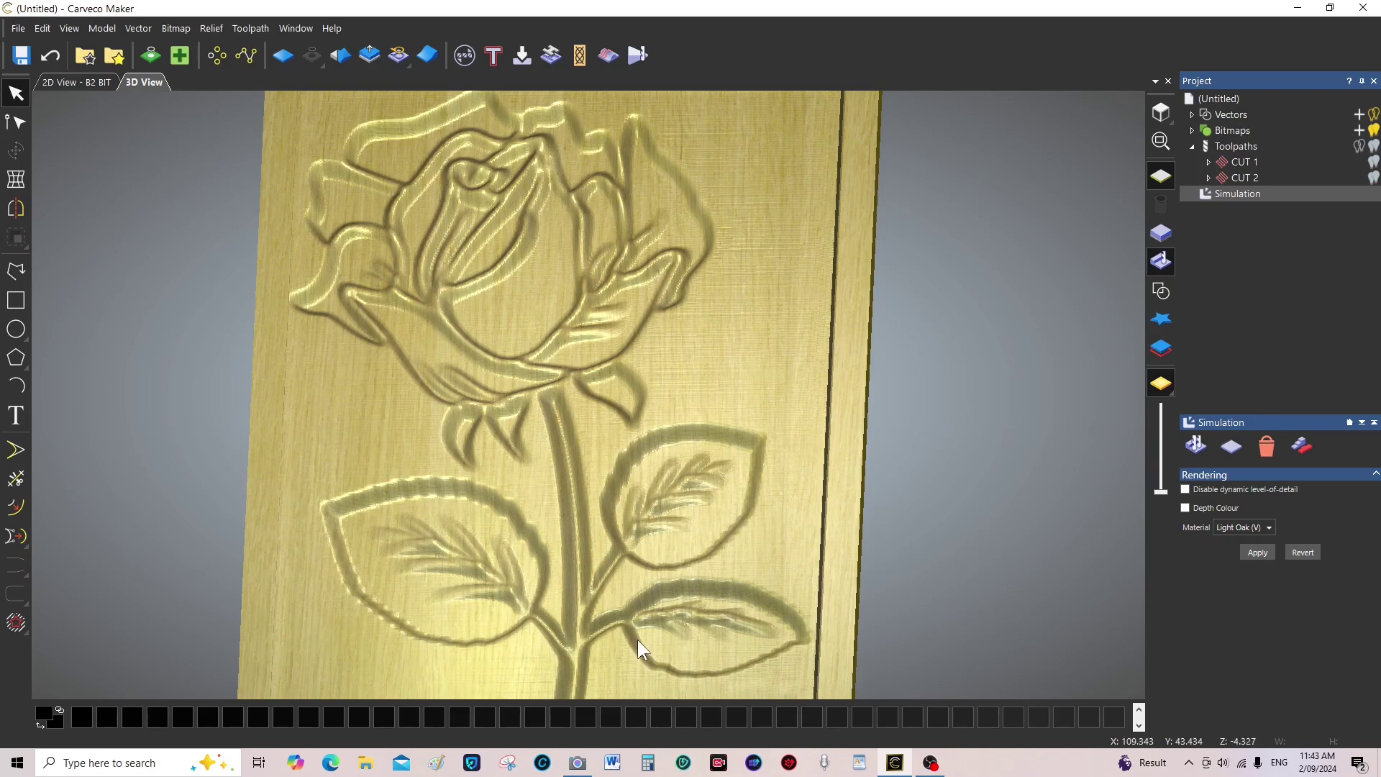
scroll(607, 551, down, 2)
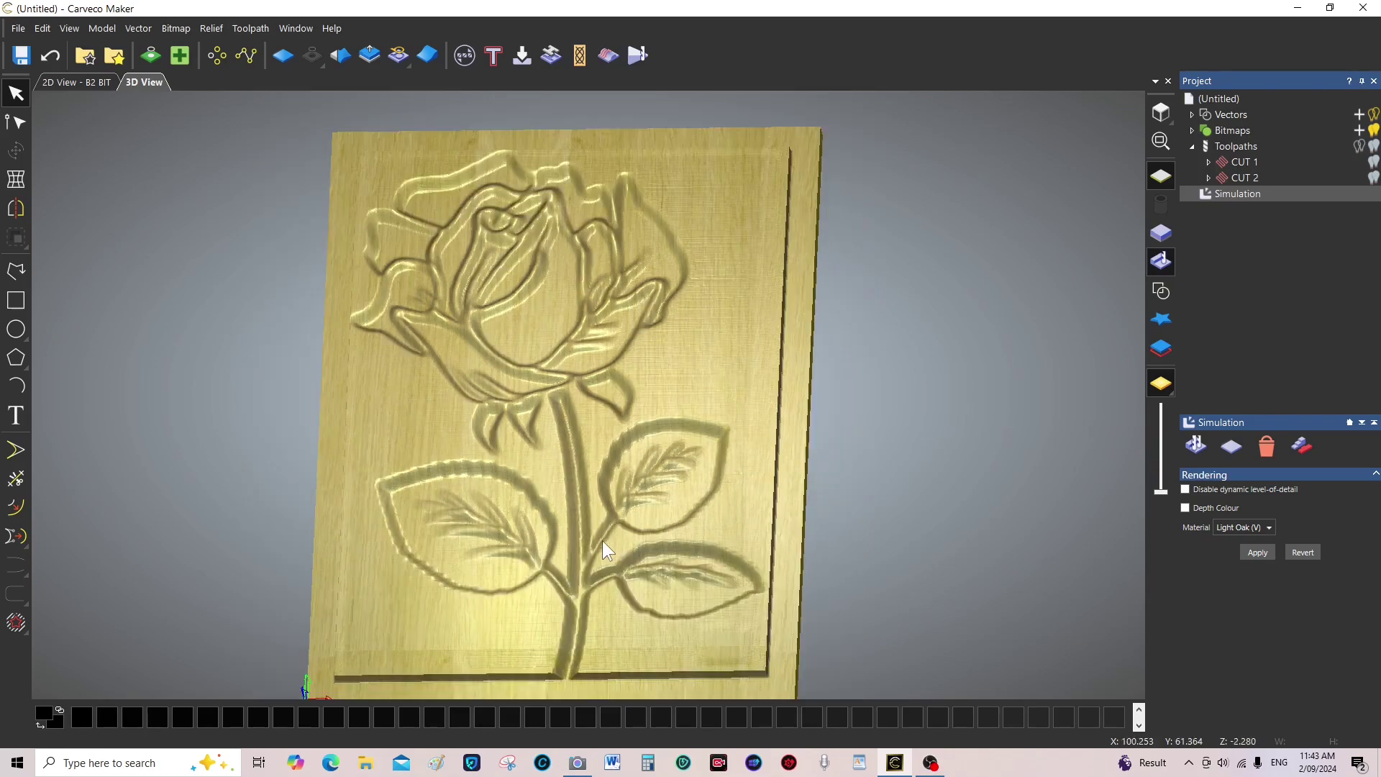